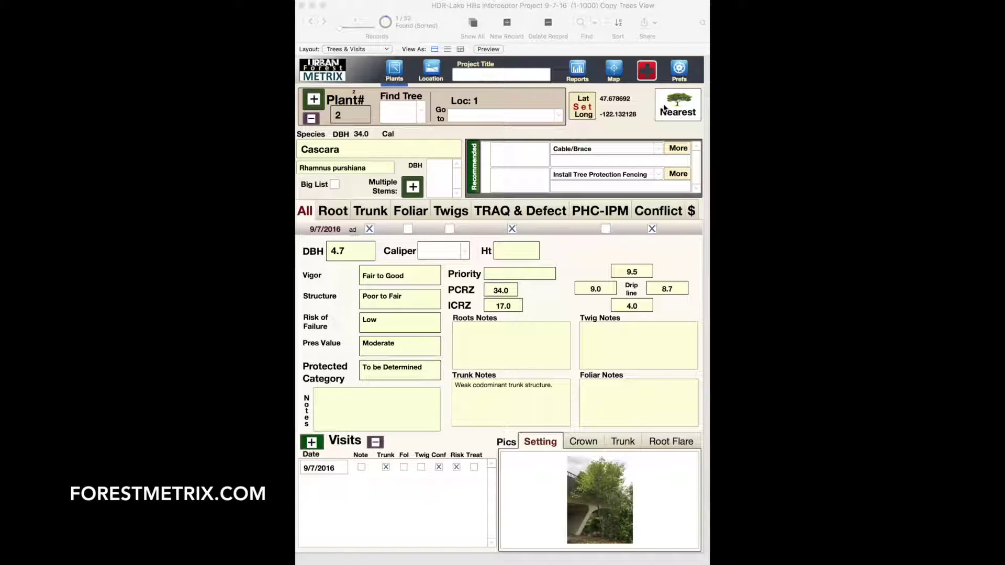
- Create Plant #3 as an Austrian pine with DBH 23, giving PCRZ 23.0 and ICRZ 11.5
click(316, 100)
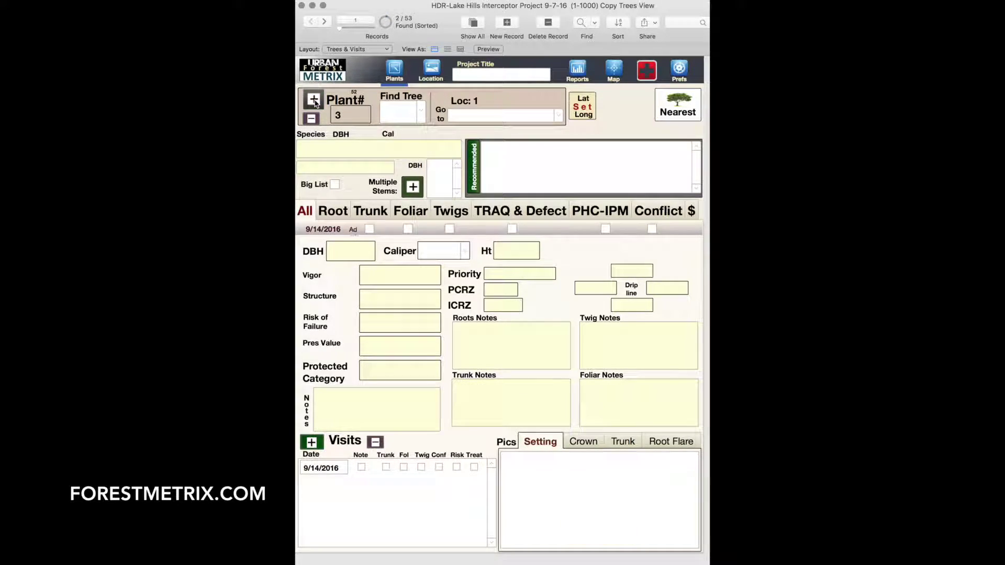
click(349, 150)
click(344, 247)
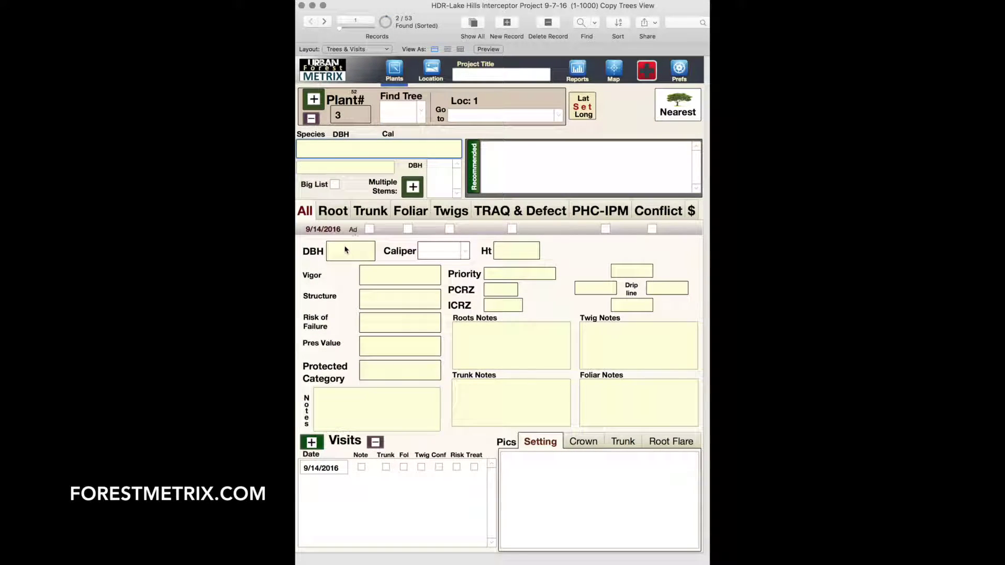
click(372, 253)
text(23)
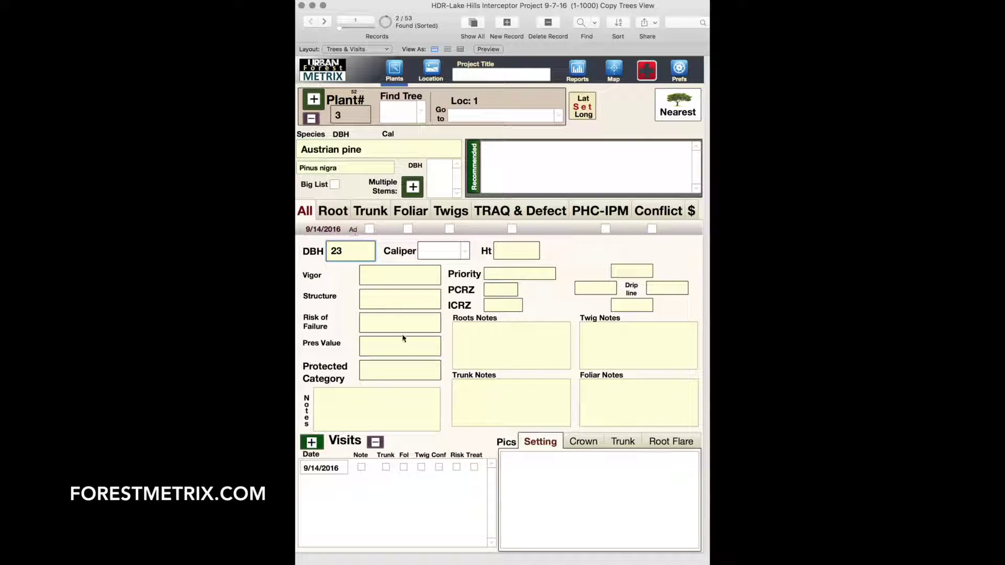
click(578, 561)
click(575, 496)
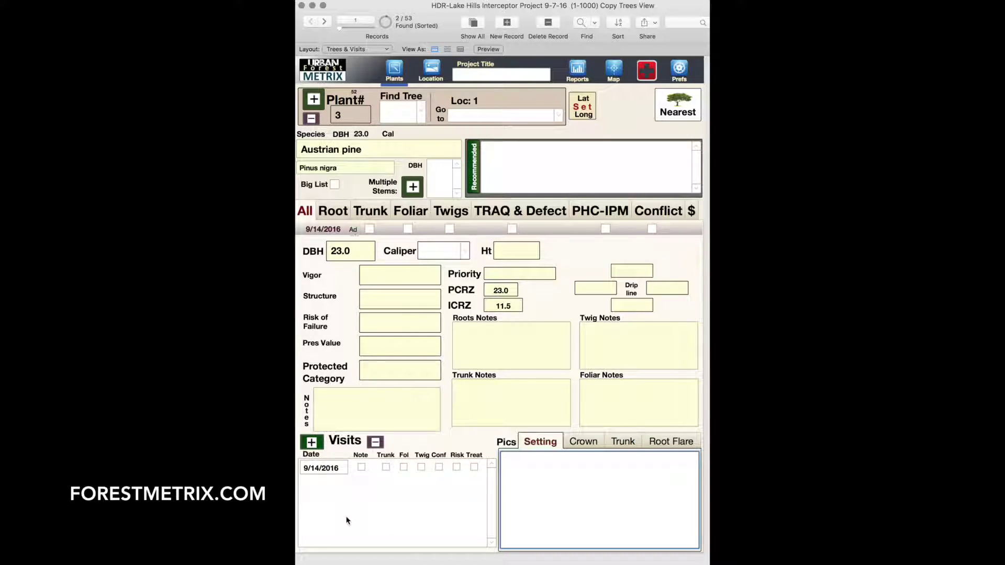
click(340, 482)
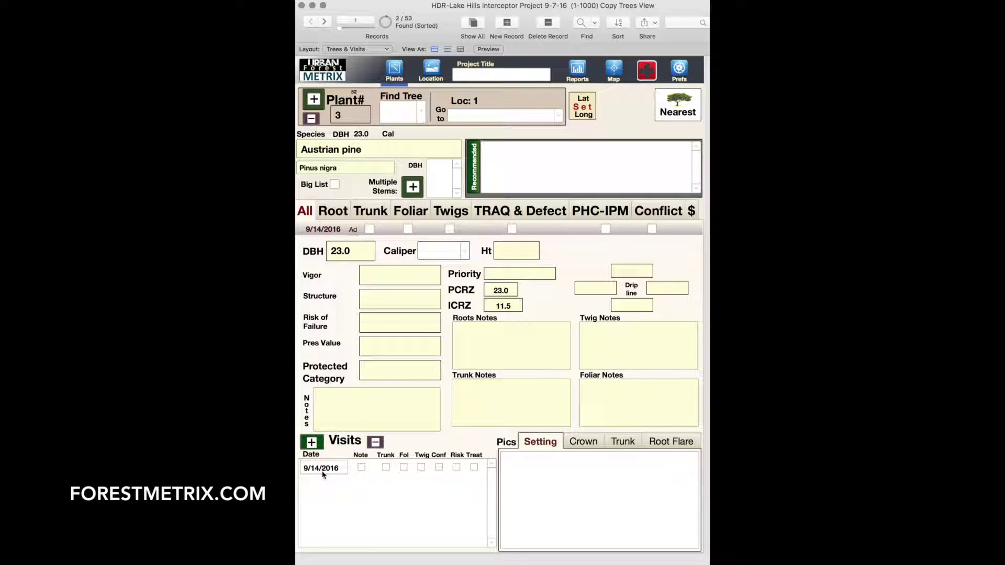
- Jump to the Cascara record, add a visit, and view the 9/7/2016 visit's risk assessment
click(419, 111)
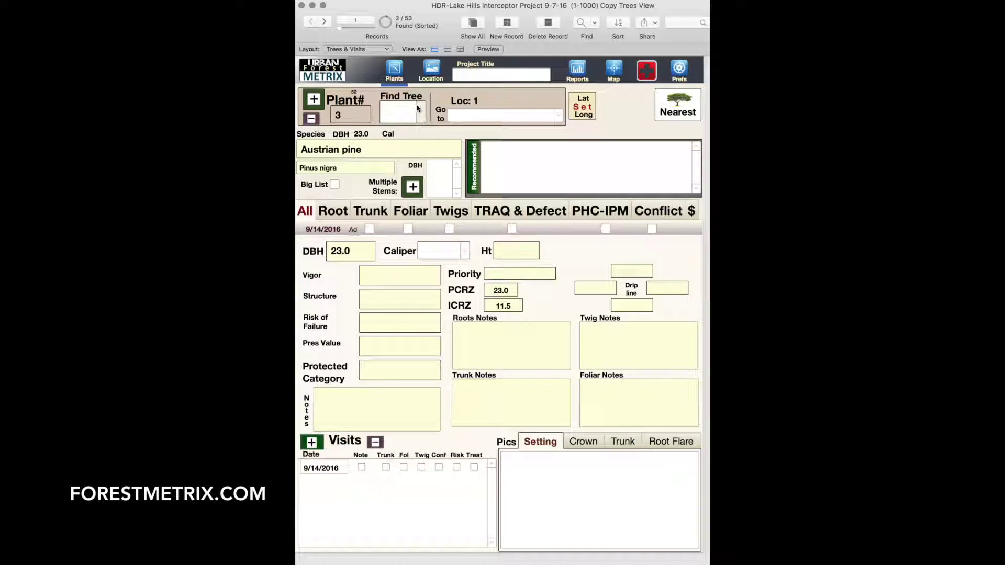
click(400, 148)
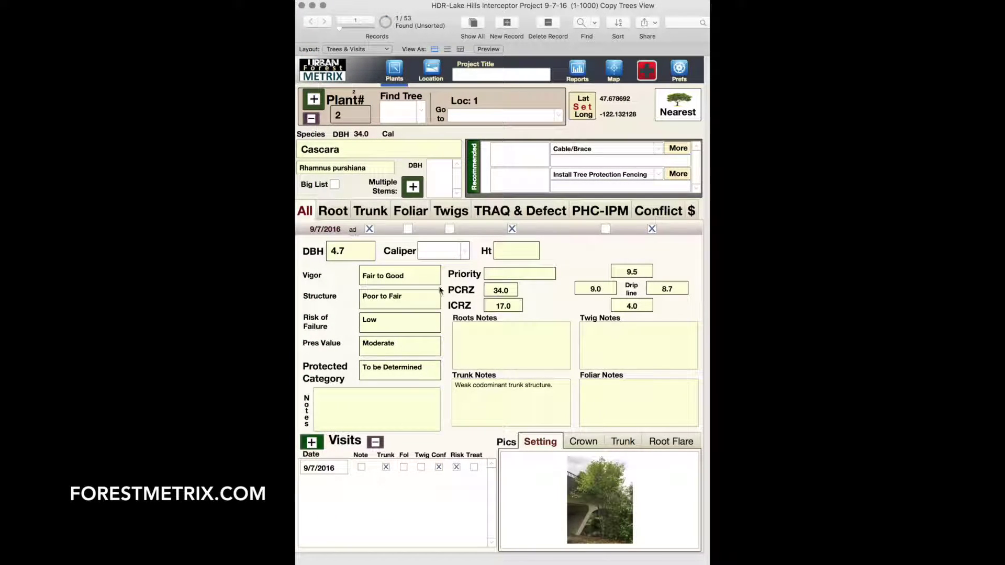
click(311, 442)
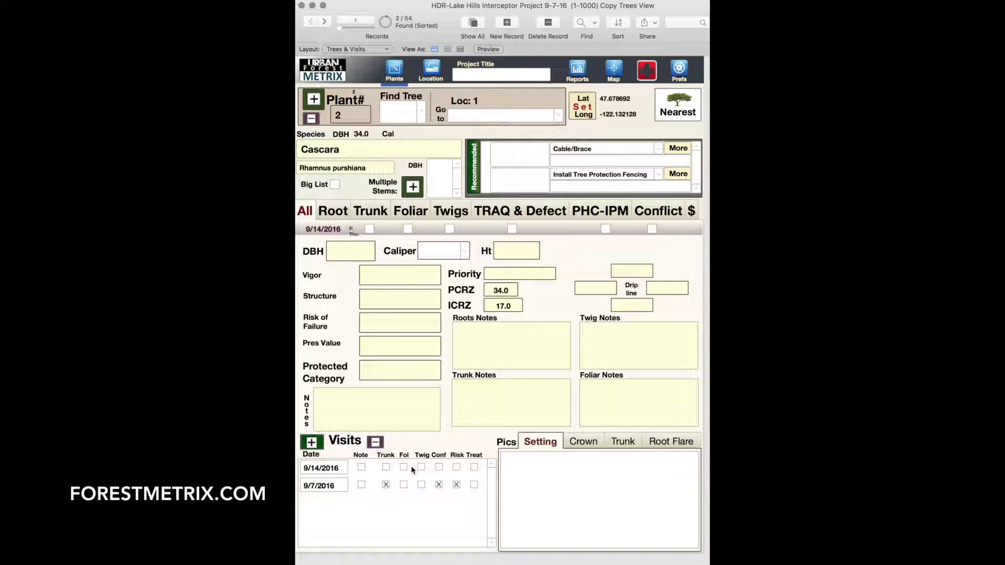
click(413, 487)
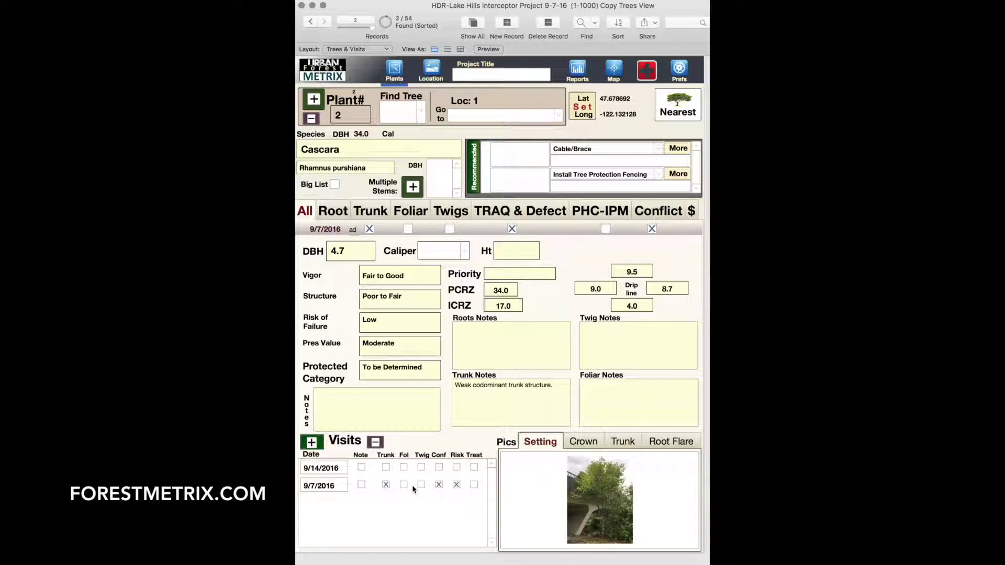
click(530, 214)
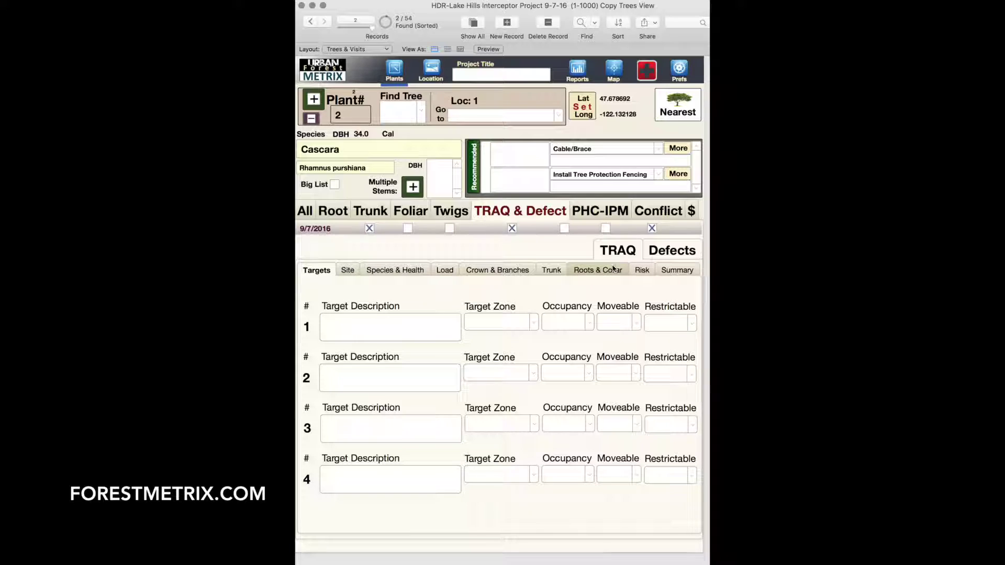
- Review the Cascara's Risk table, then bring up its new 9/14/2016 visit for DBH entry
click(642, 270)
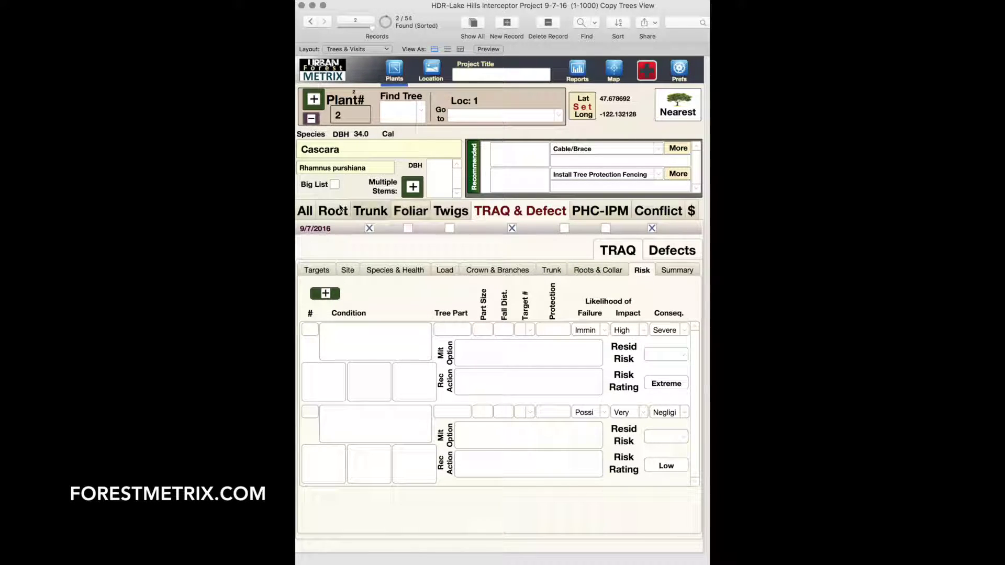
click(305, 211)
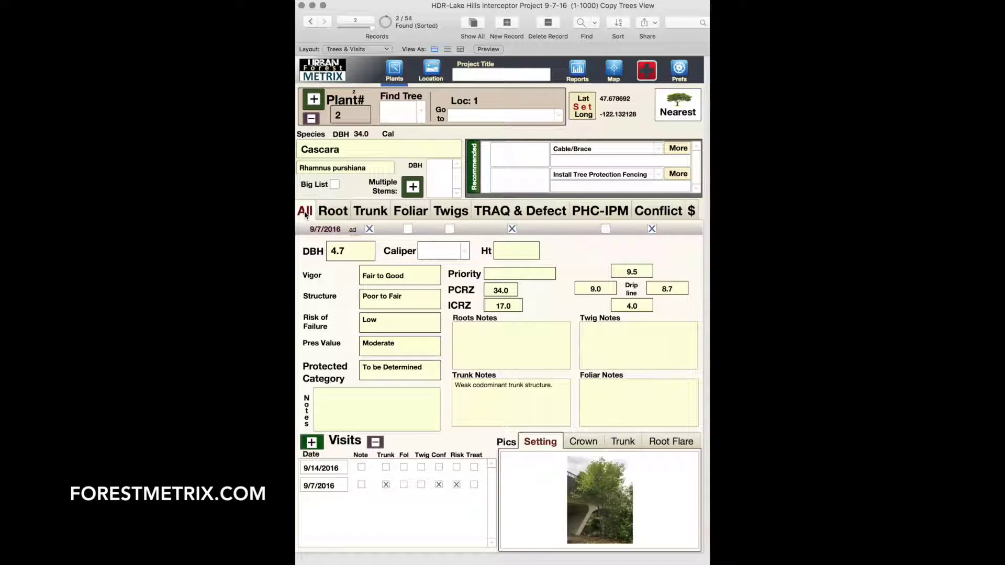
mouse_move(310, 217)
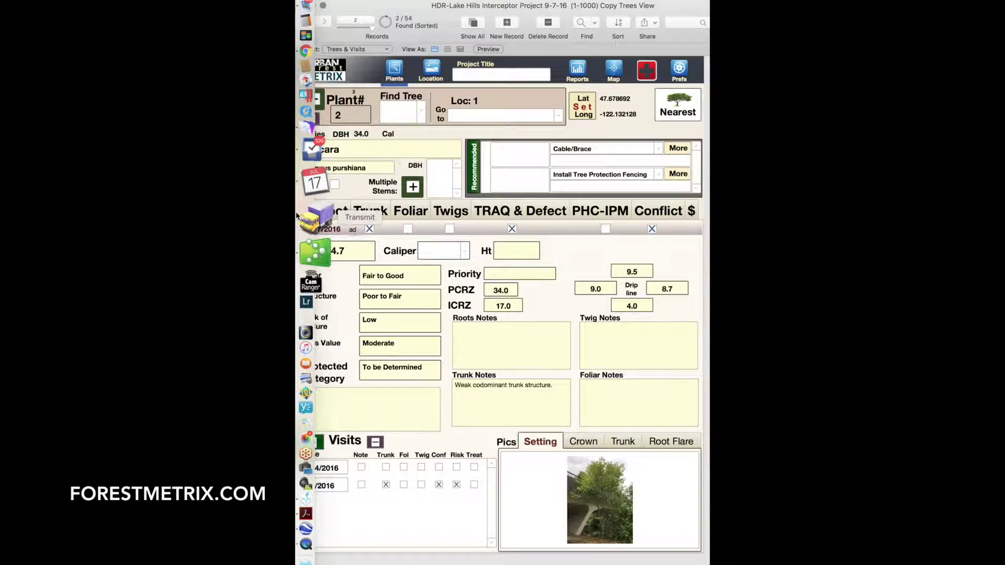
click(381, 466)
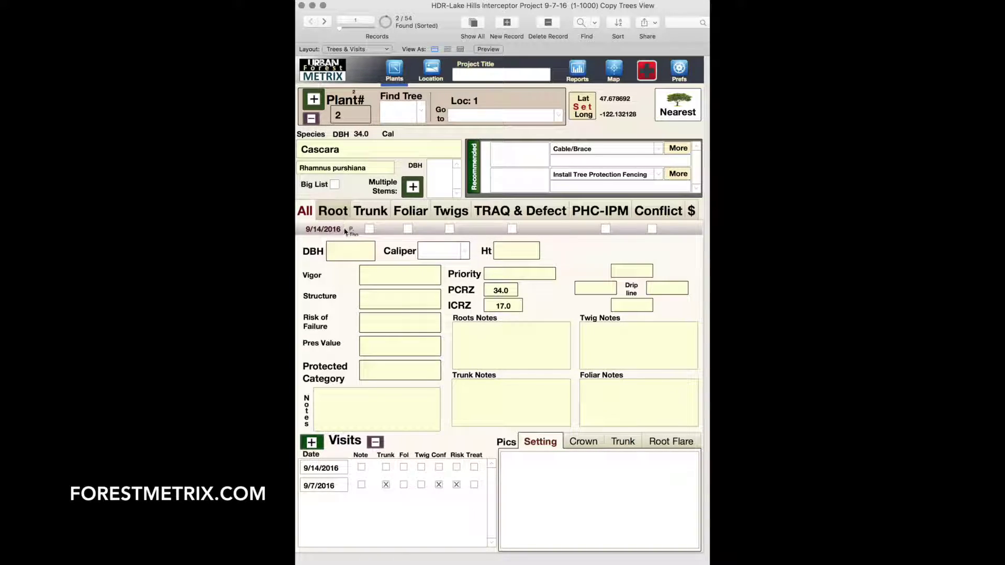
click(349, 250)
- Enter DBH 34.0 and record Sooty Mold as present on the trunk
text(34)
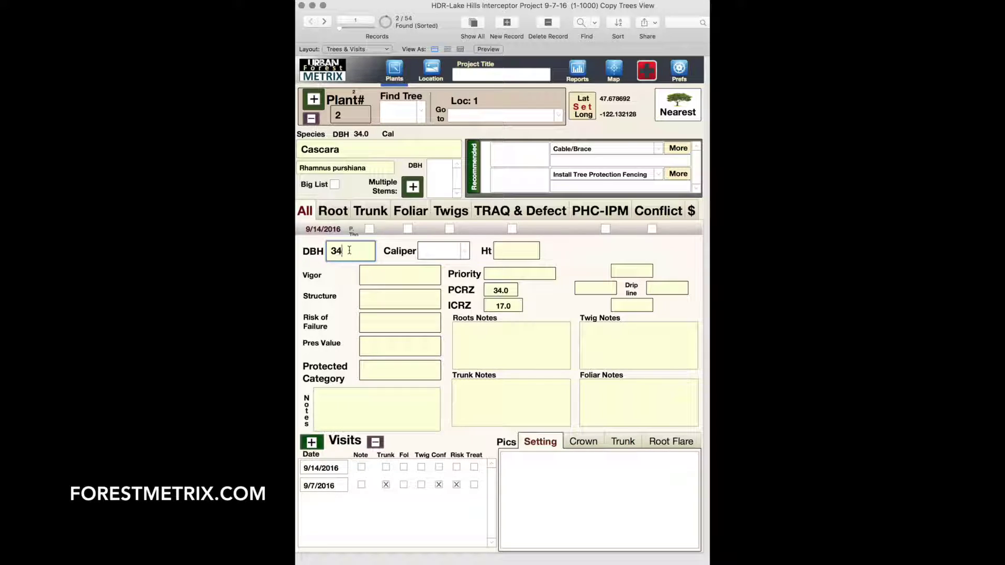
click(569, 251)
click(372, 212)
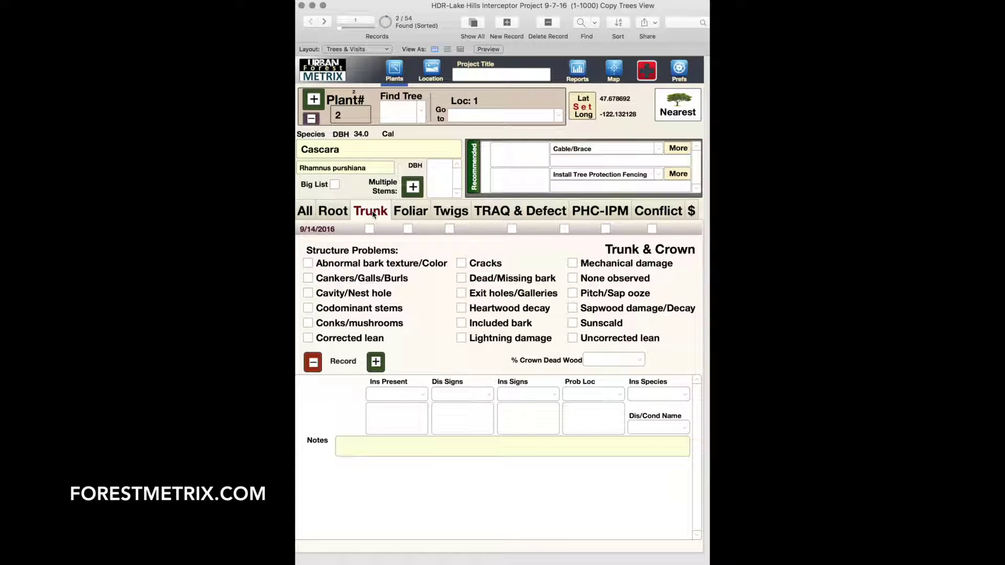
click(405, 394)
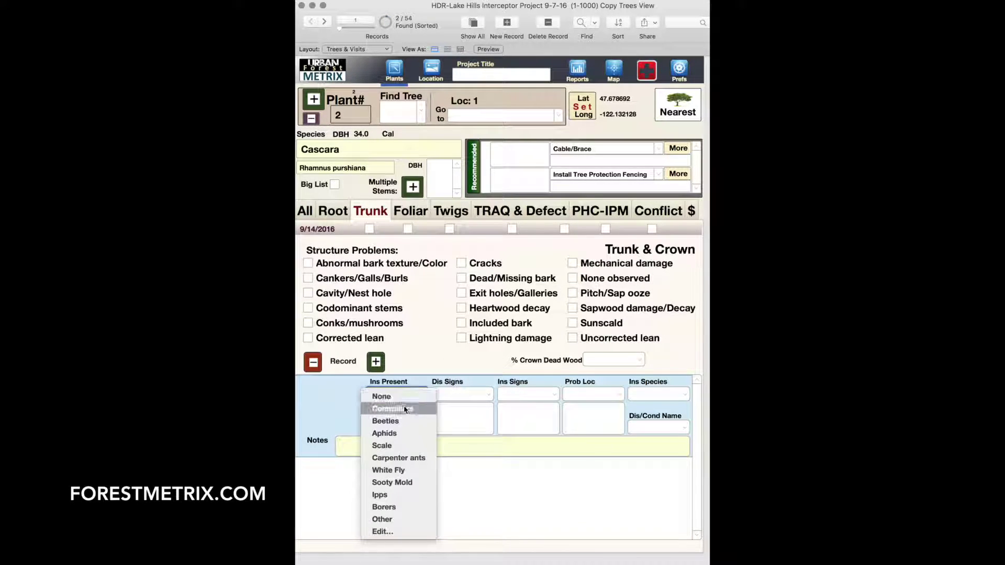
click(399, 481)
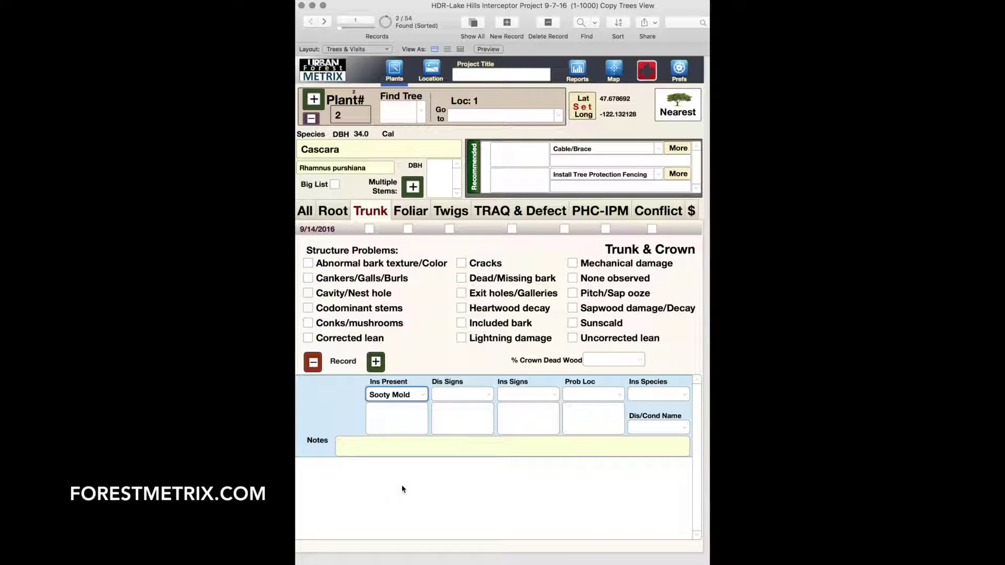
click(305, 210)
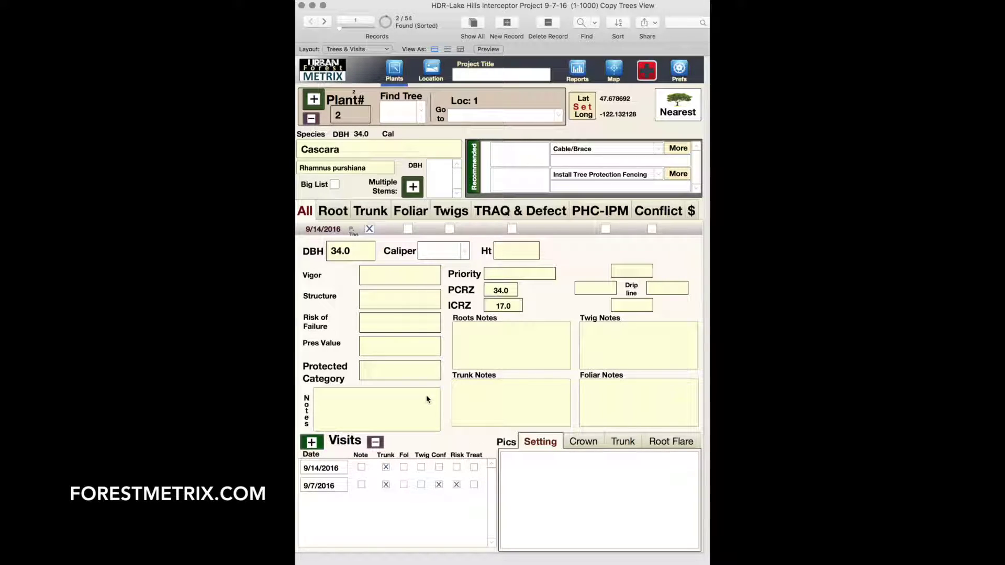
- Mark the foliage as chewed, necrotic and chlorotic
click(412, 212)
click(459, 304)
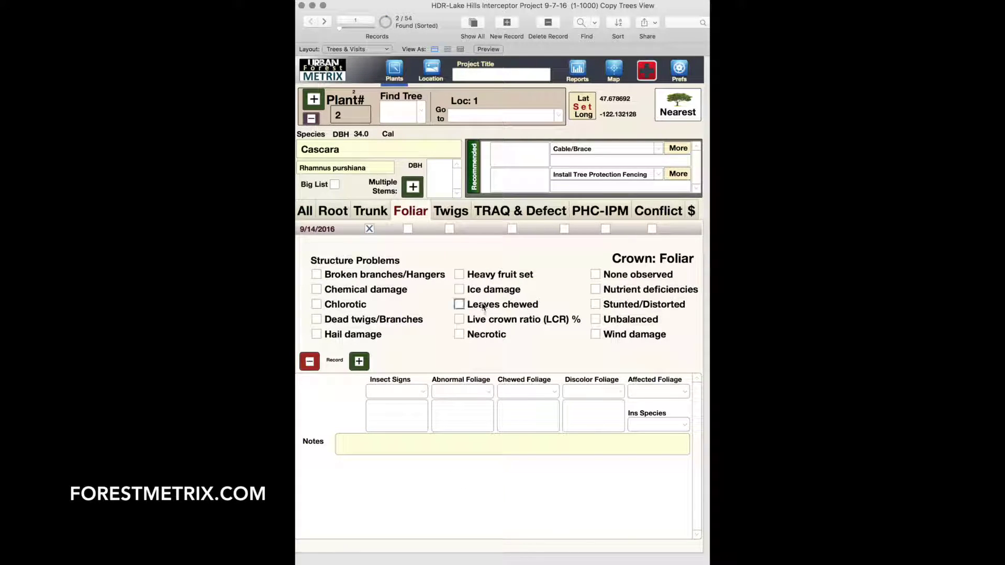
click(459, 334)
click(316, 304)
click(305, 211)
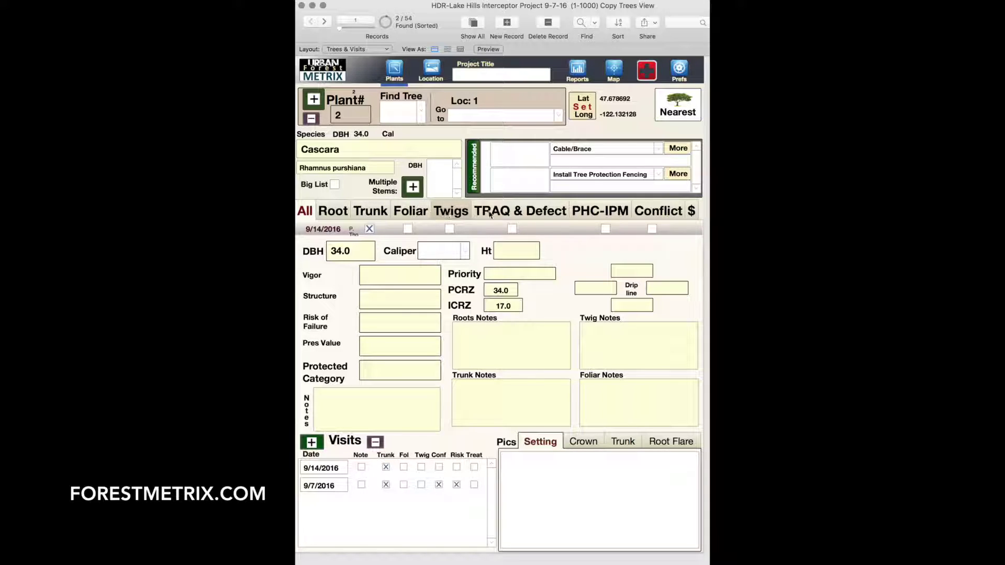
- Step through the TRAQ & Defect pages from Site Conditions to the Risk table
click(515, 212)
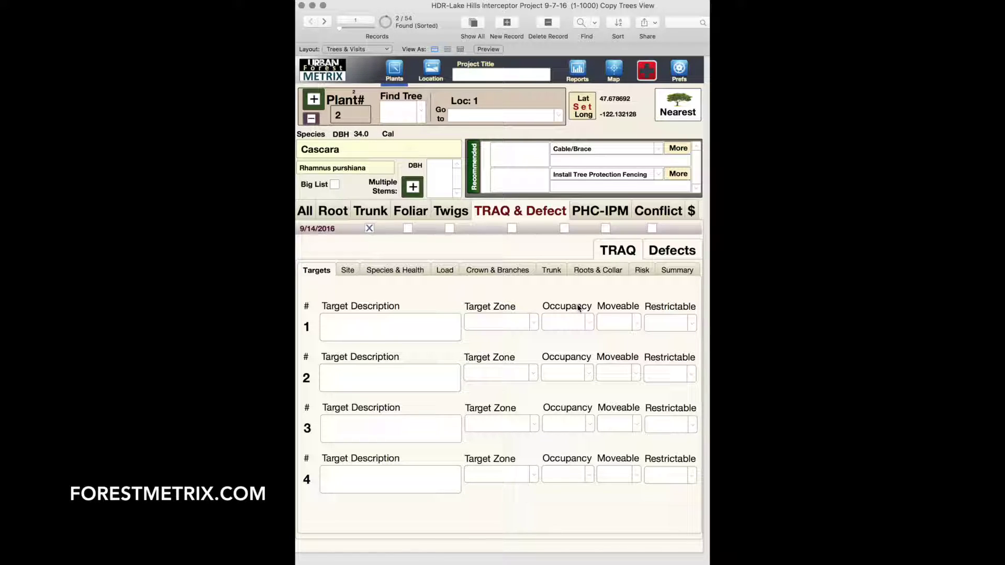
click(347, 270)
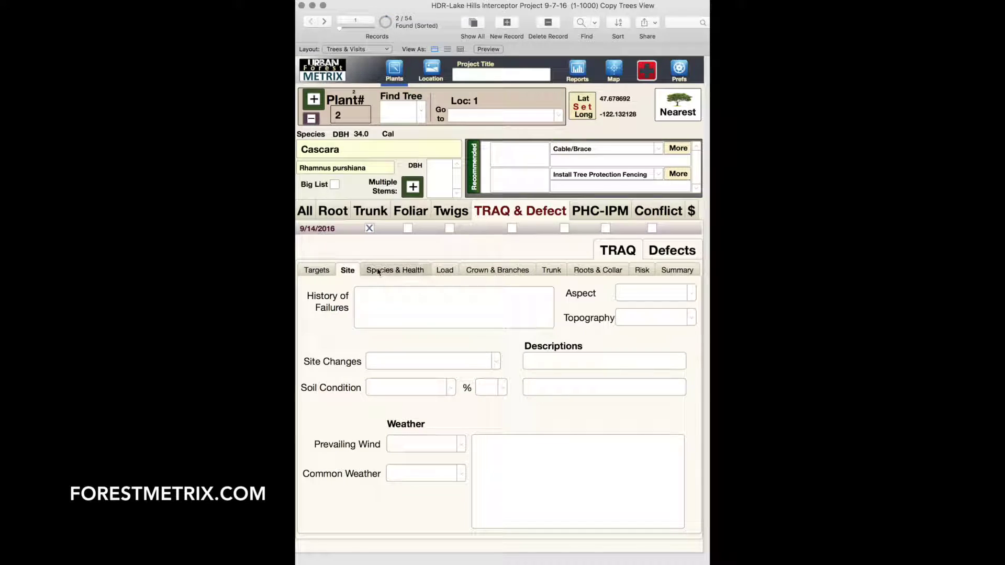
click(378, 270)
click(444, 270)
click(497, 270)
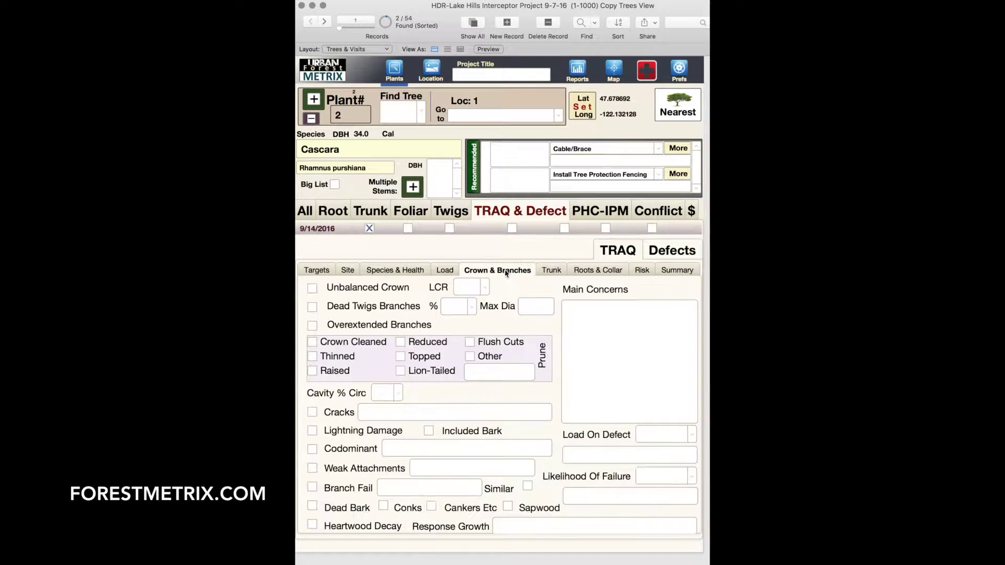
click(555, 270)
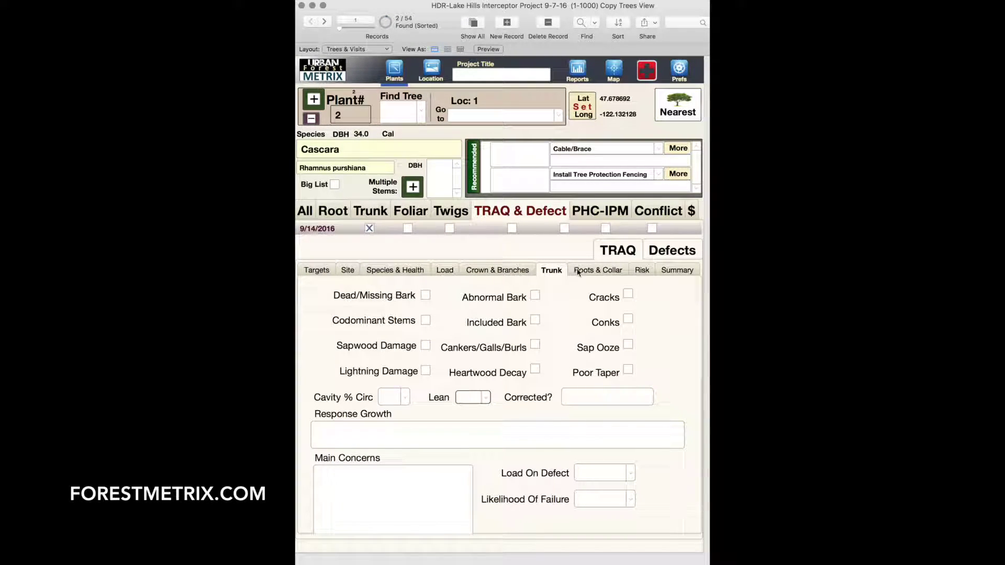
click(578, 271)
click(648, 271)
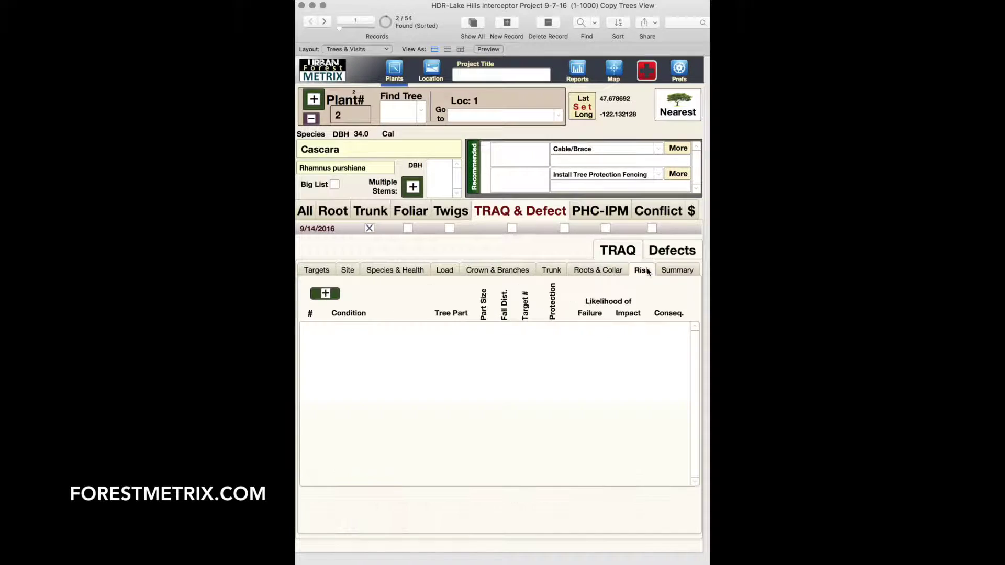
- Add a risk entry with Improbable likelihood of failure and Negligible consequences, rated Low
click(324, 294)
click(602, 329)
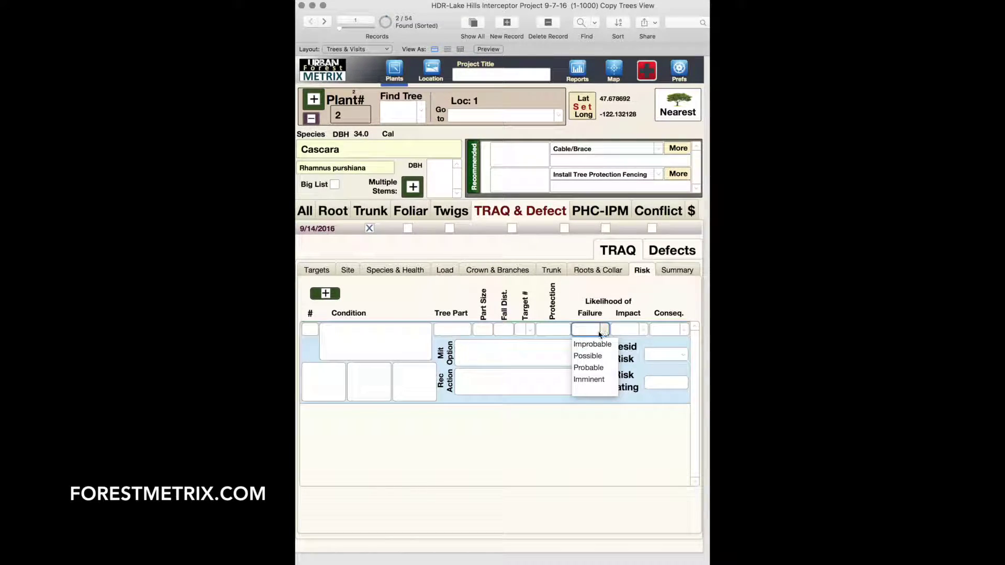
click(642, 329)
click(623, 343)
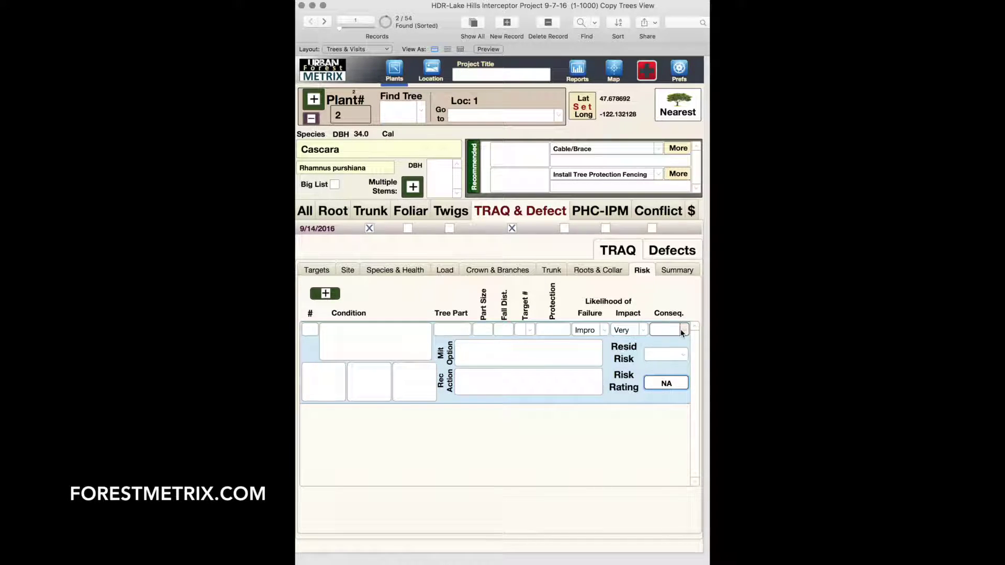
click(682, 332)
click(614, 72)
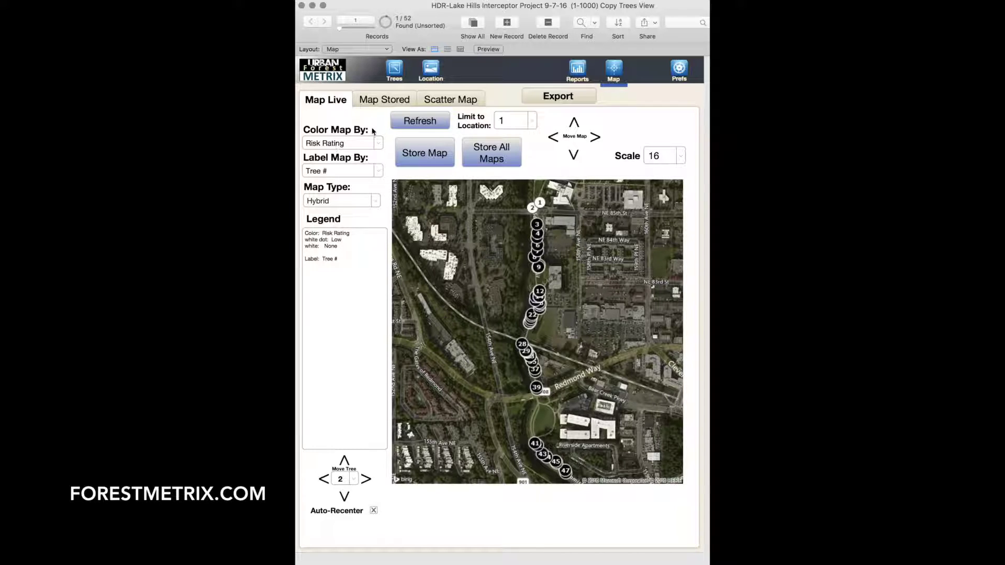
- Colour and label the map's tree markers by Diameter
click(372, 145)
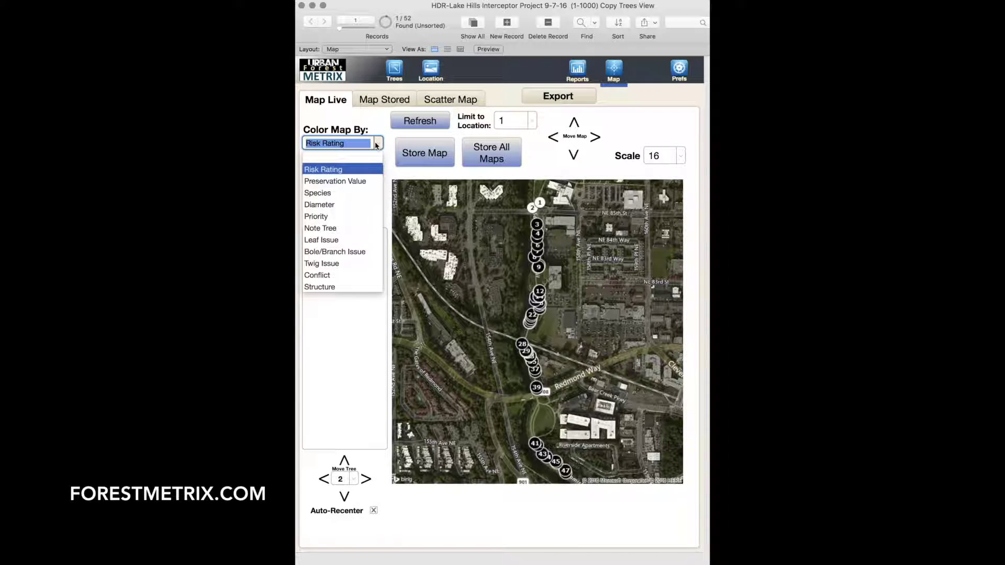
key(Escape)
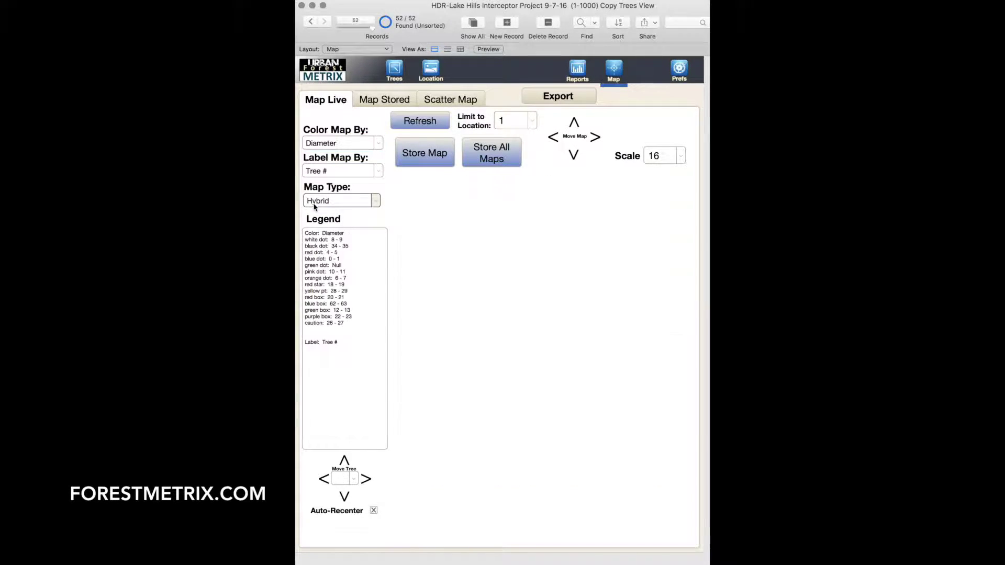
click(377, 171)
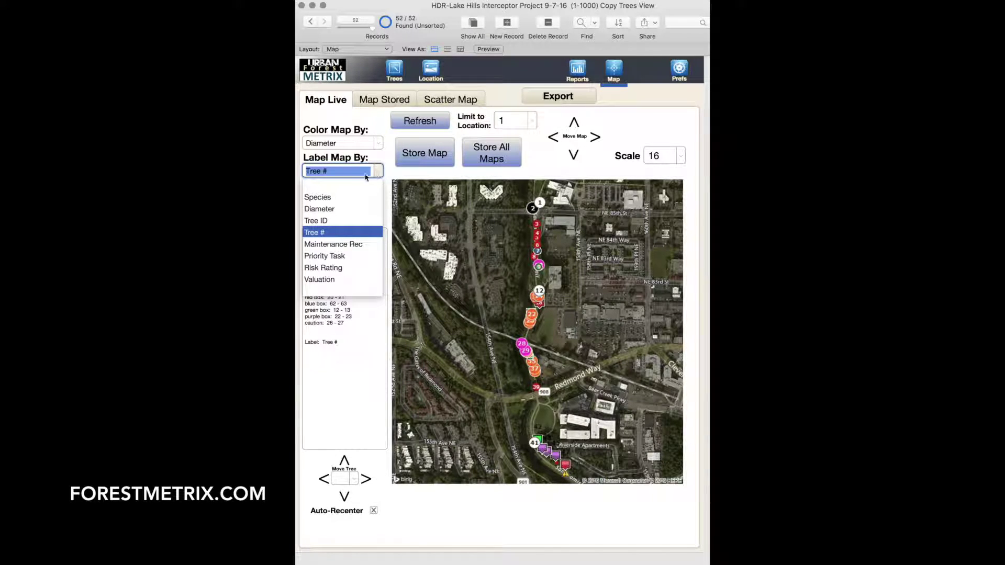
click(333, 210)
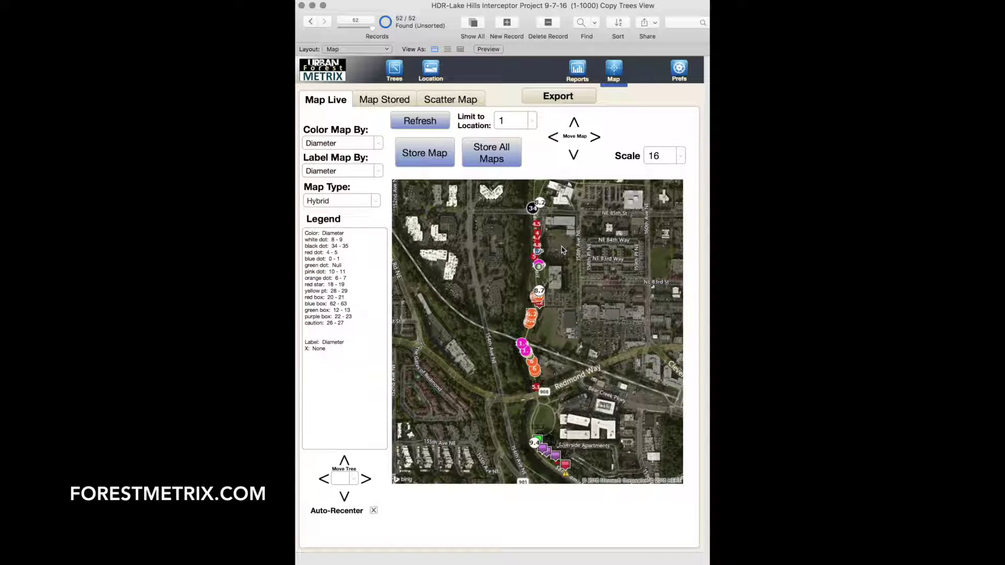
- Export the trees to KML with CRZ buffers and without drip radius buffers
click(568, 99)
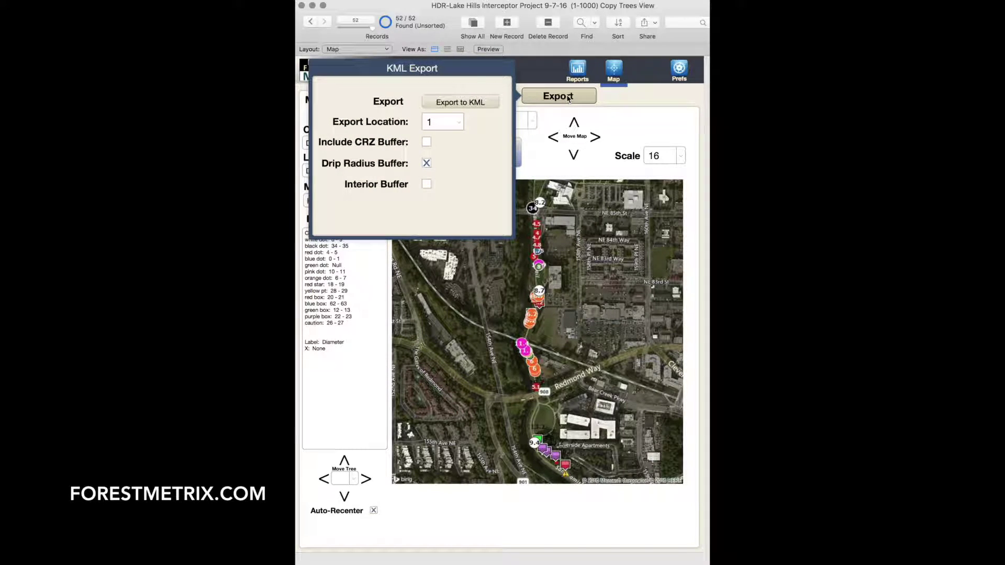
click(428, 164)
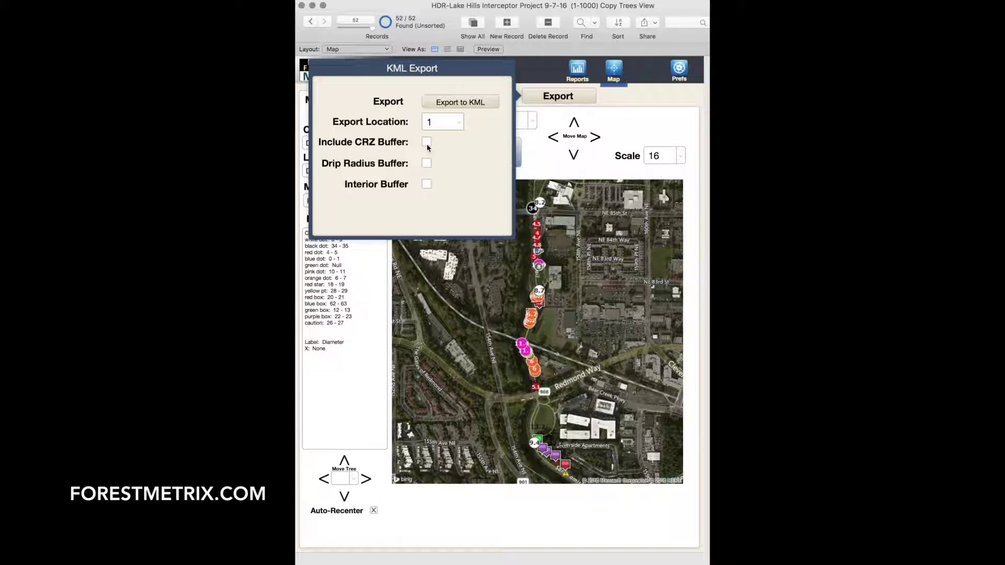
click(427, 141)
click(476, 105)
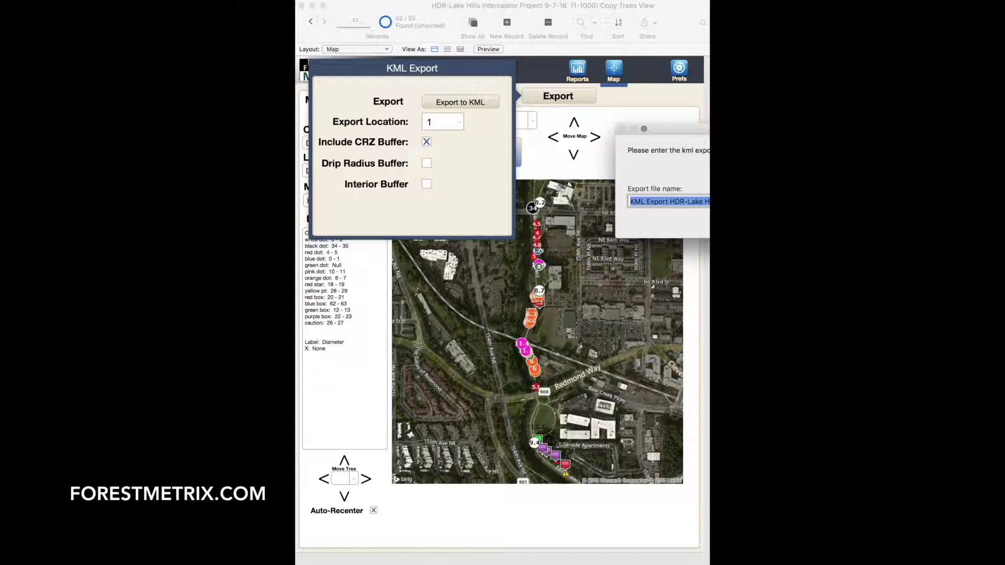
key(Return)
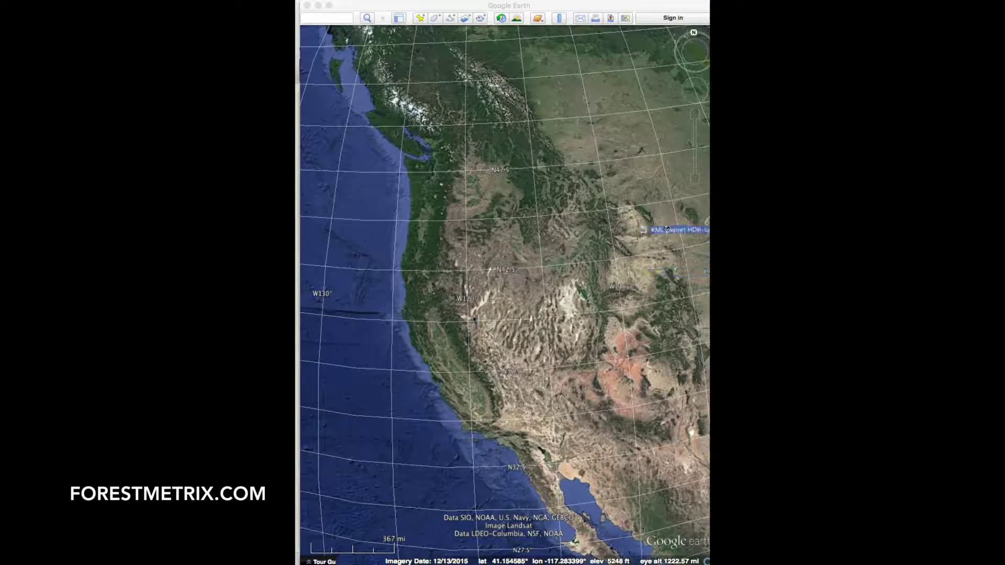
- Drop the exported KML into Google Earth and zoom to inspect the numbered tree placemarks
drag(690, 283, 470, 229)
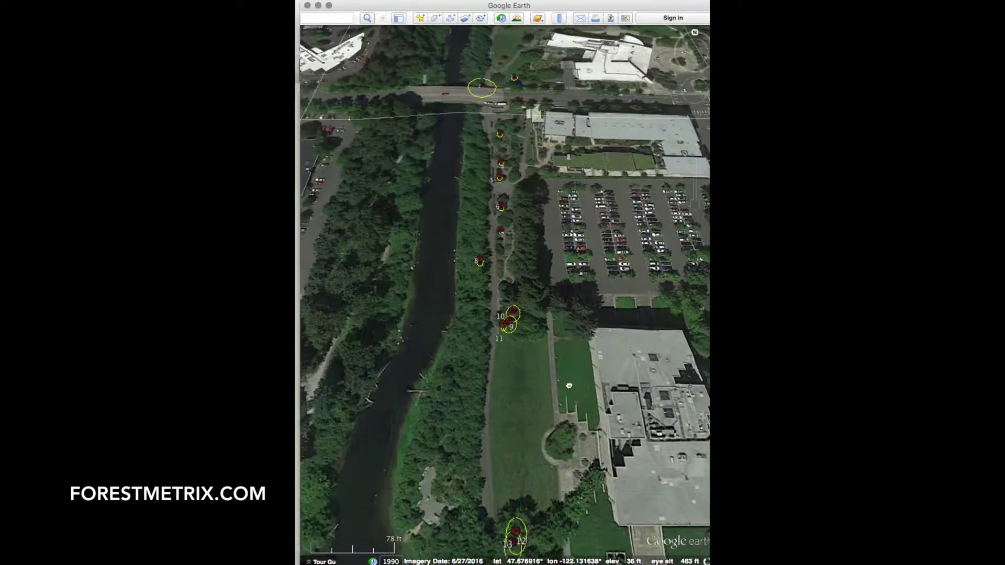
scroll(545, 282, down, 3)
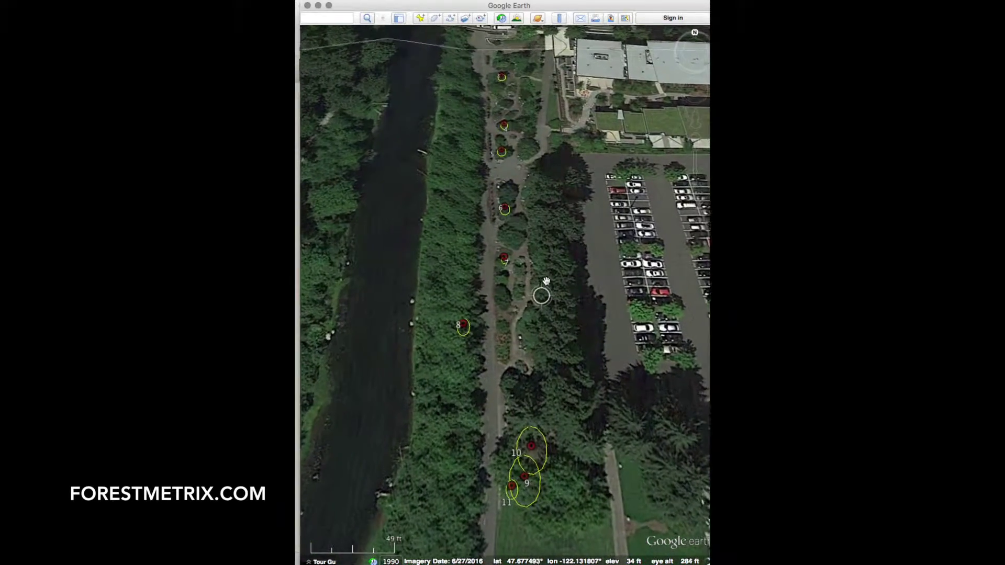
scroll(546, 297, down, 5)
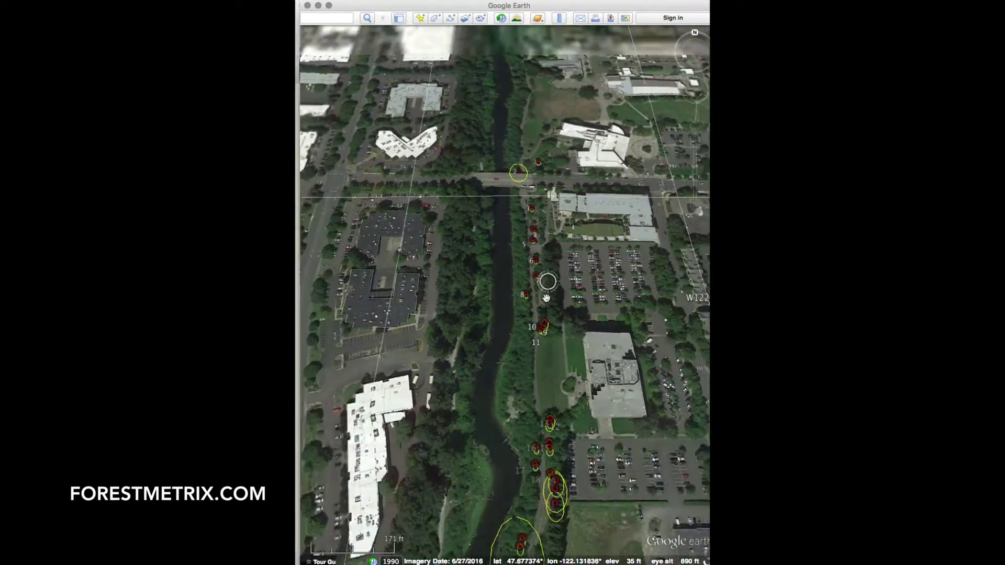
scroll(546, 297, down, 2)
scroll(546, 297, up, 5)
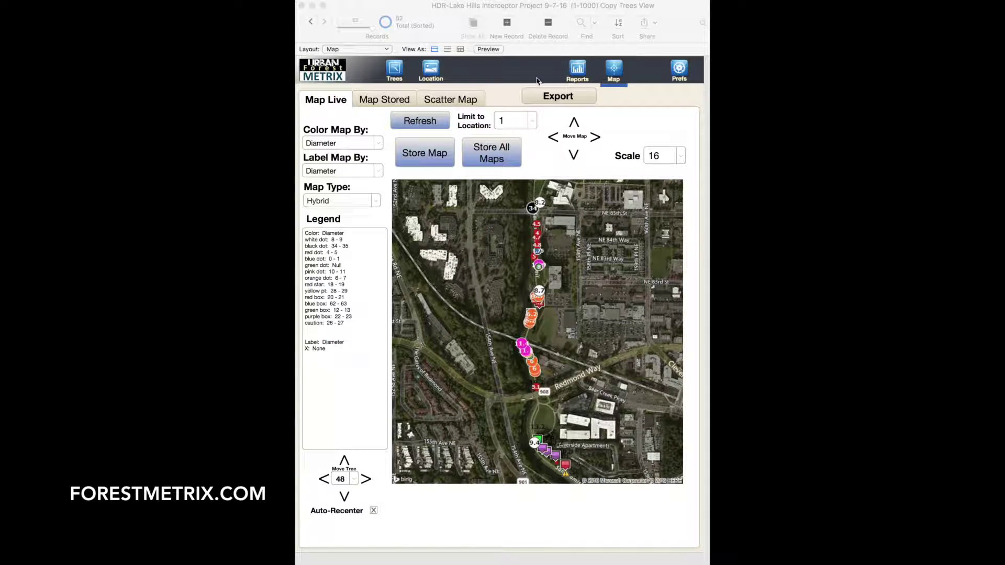
- Add a PHC treatment of 13-0-6 Lesco Cal Fertilizer with lime, quantity 12, and adjust inventory
click(629, 101)
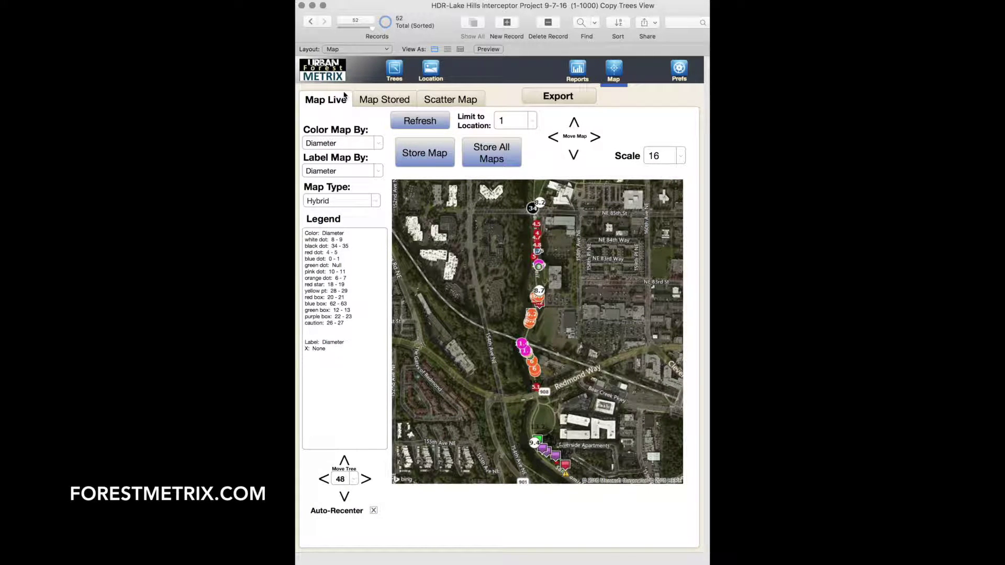
click(394, 70)
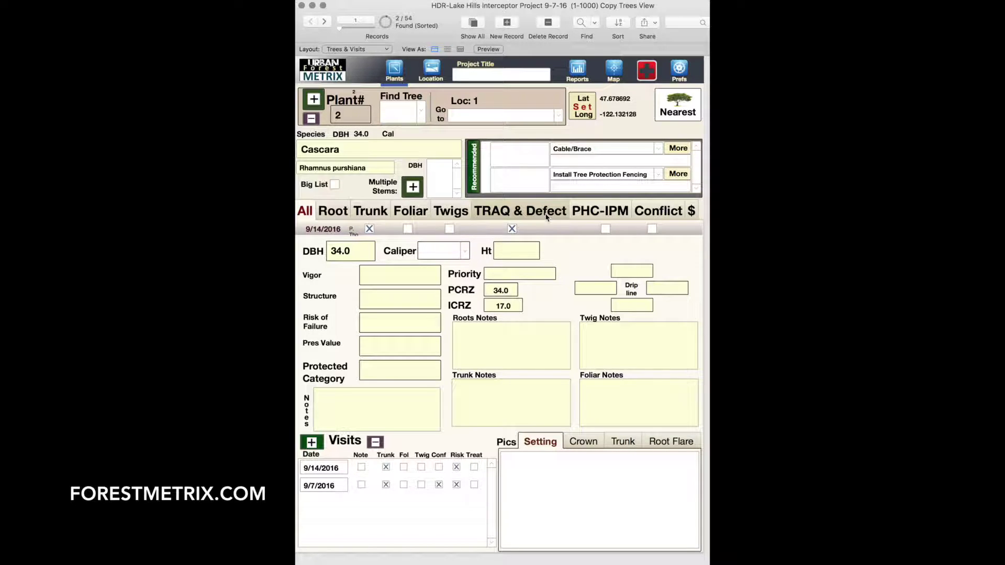
click(582, 211)
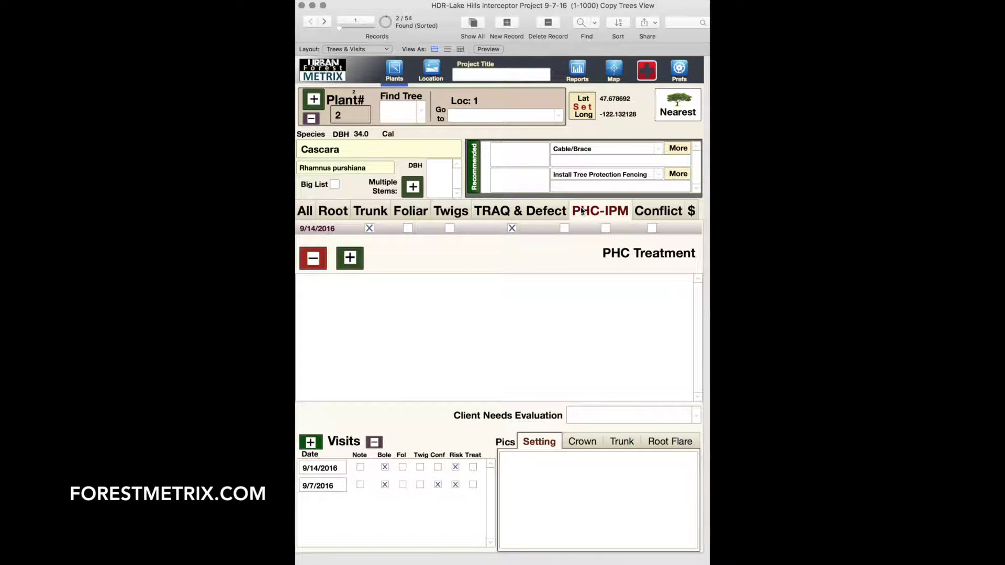
click(350, 257)
click(382, 283)
click(361, 340)
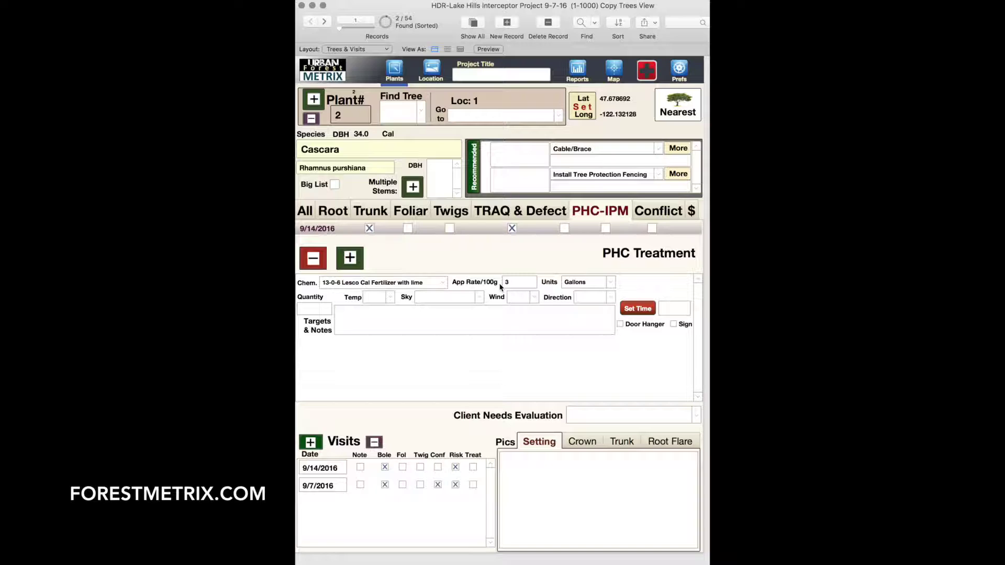
click(314, 307)
text(12)
click(575, 262)
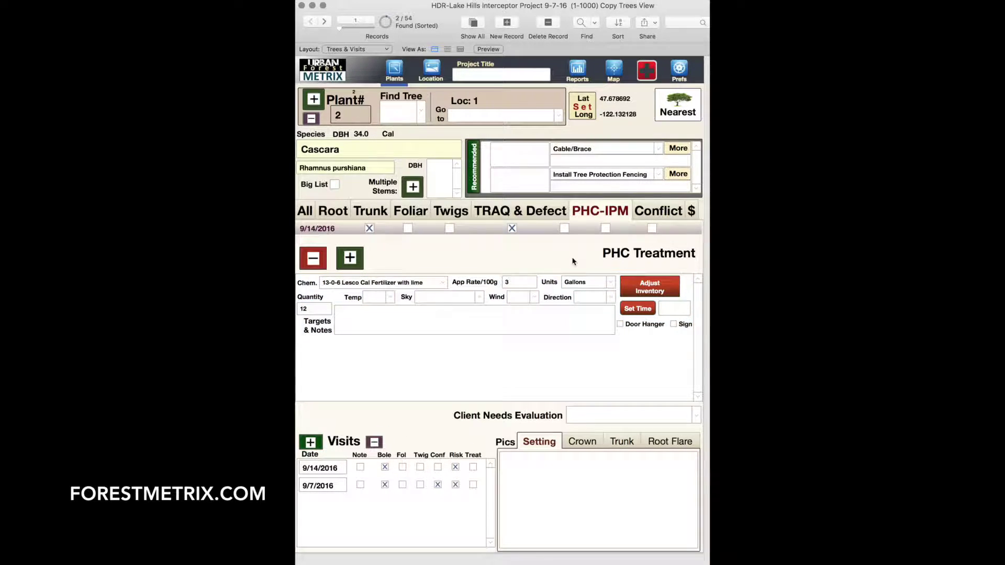
click(652, 291)
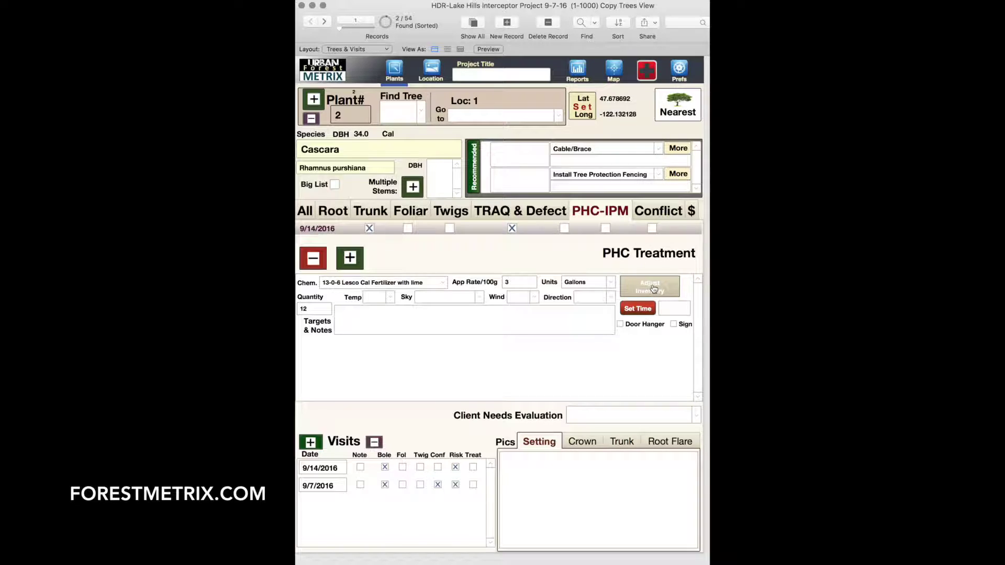
- Add a conflict entry with powerlines at 12 and underground utilities at 11
click(654, 212)
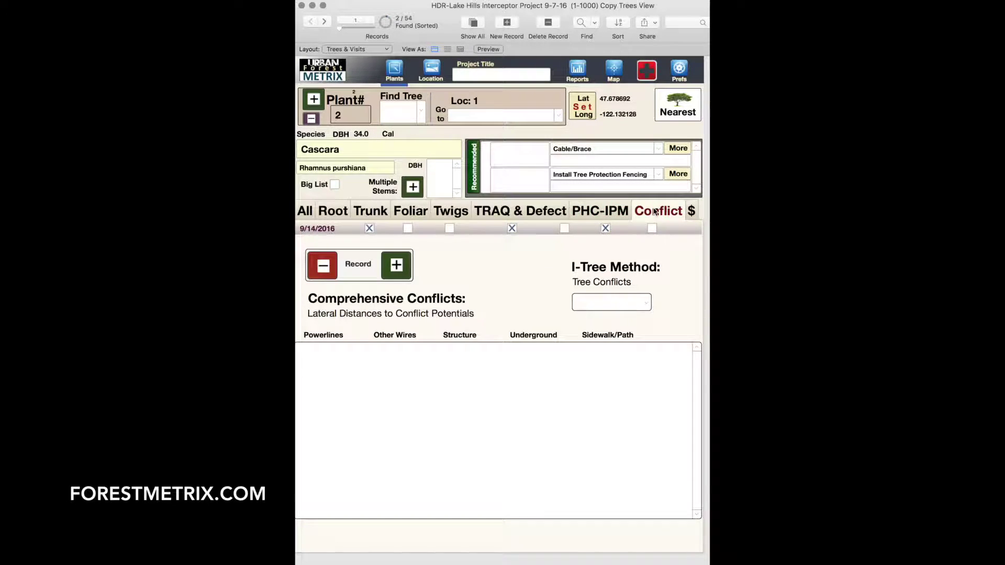
click(396, 265)
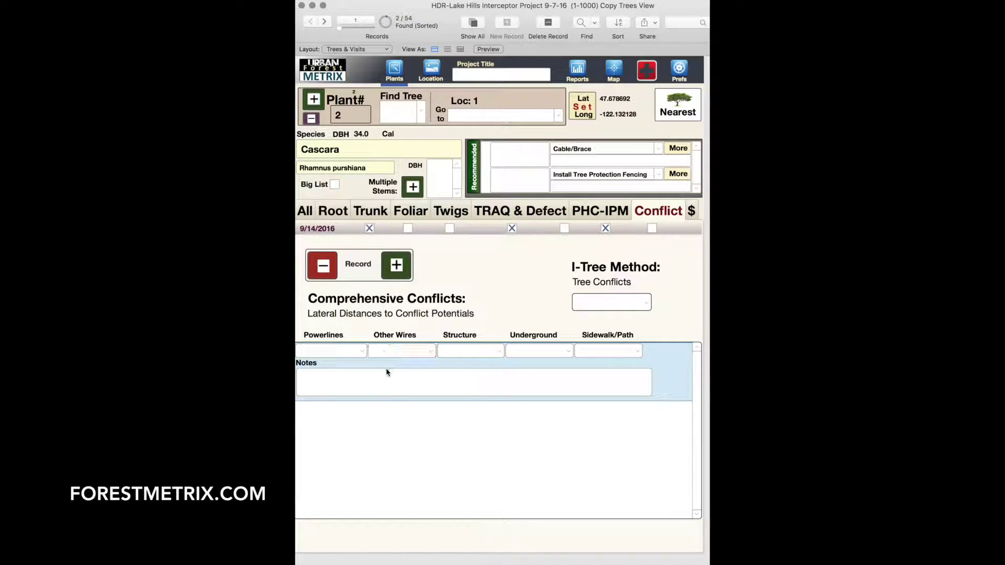
click(339, 352)
click(335, 484)
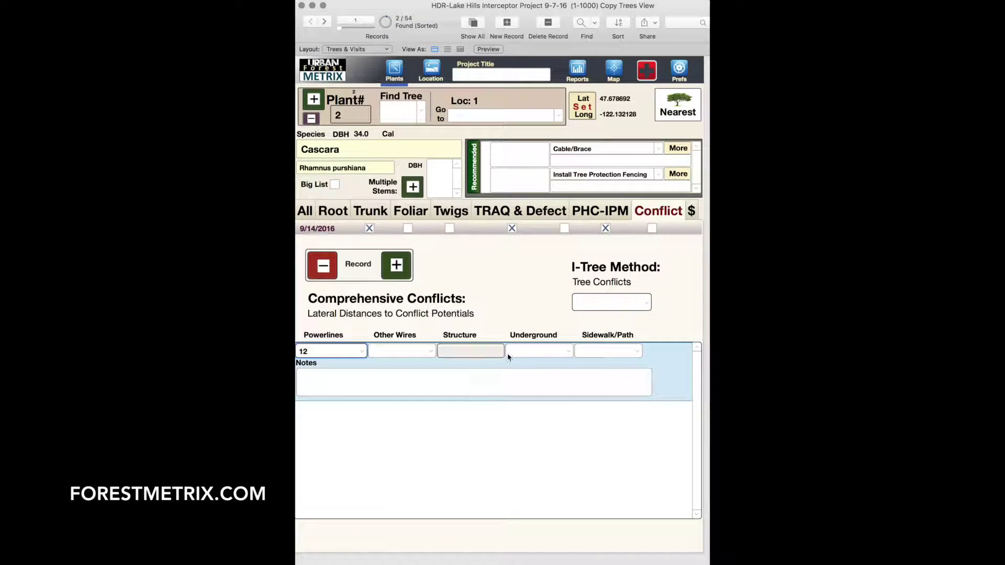
click(546, 349)
click(529, 470)
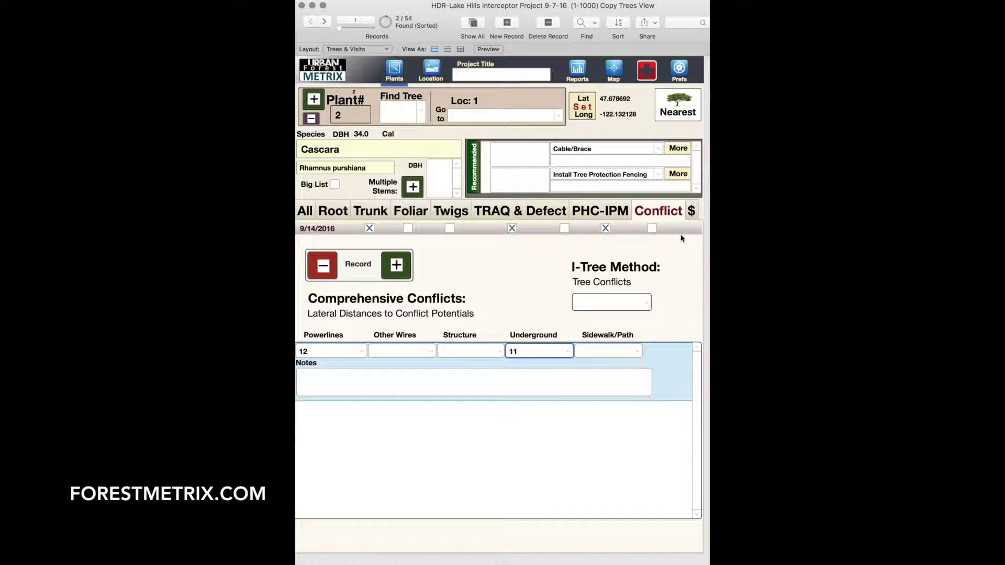
- Check the Cascara's appraisal fields, keep Cascara as species, and view its full overview
click(690, 210)
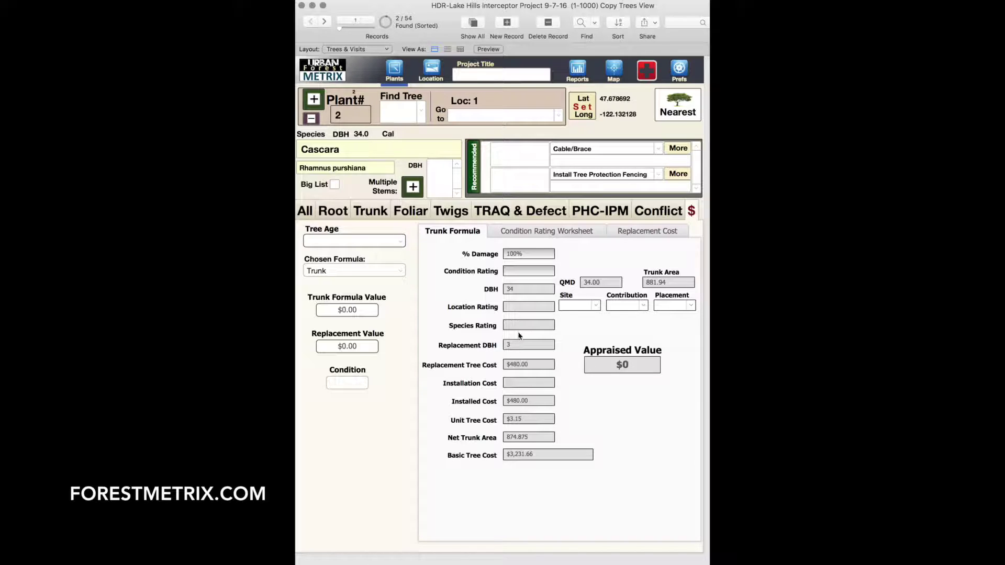
click(355, 153)
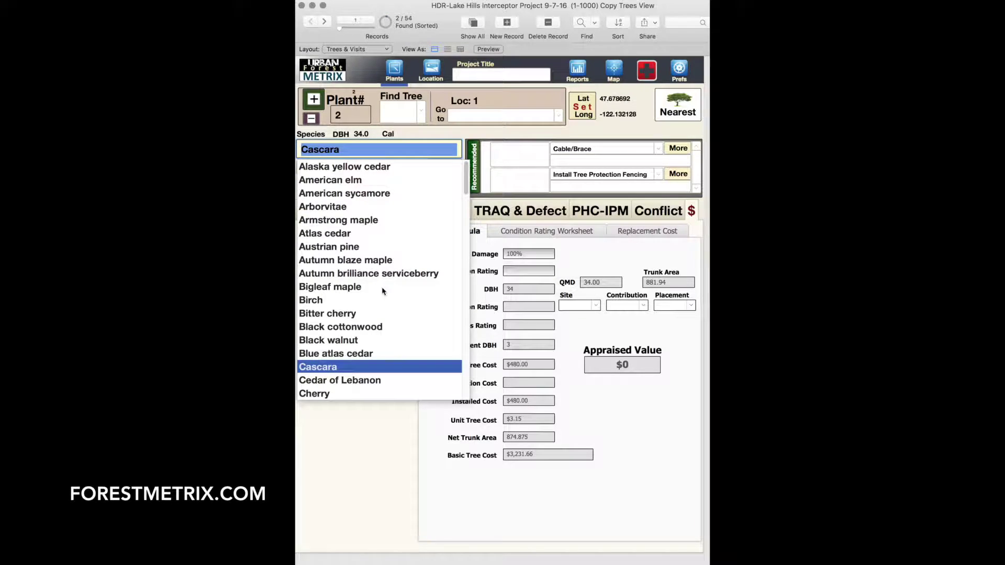
click(599, 333)
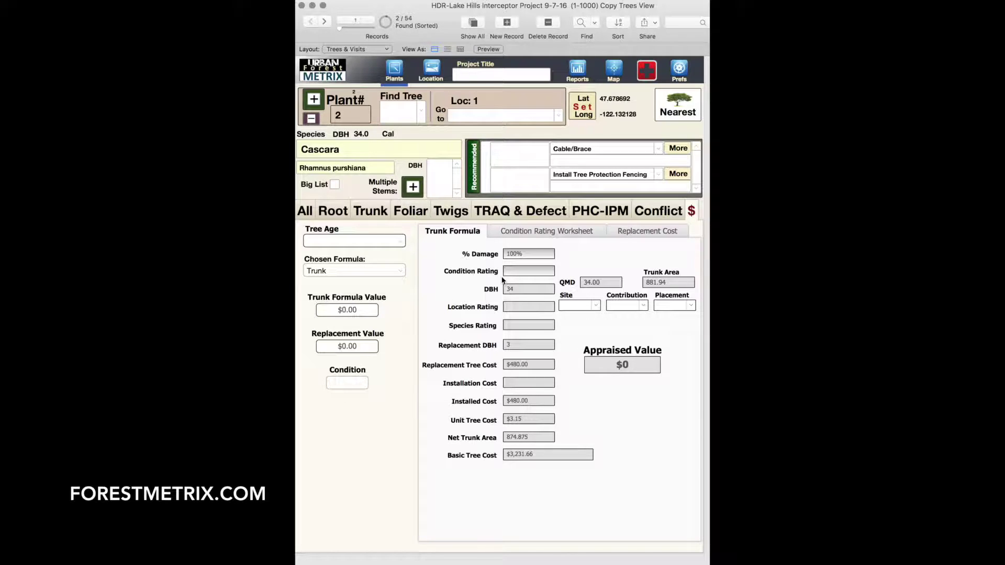
click(307, 211)
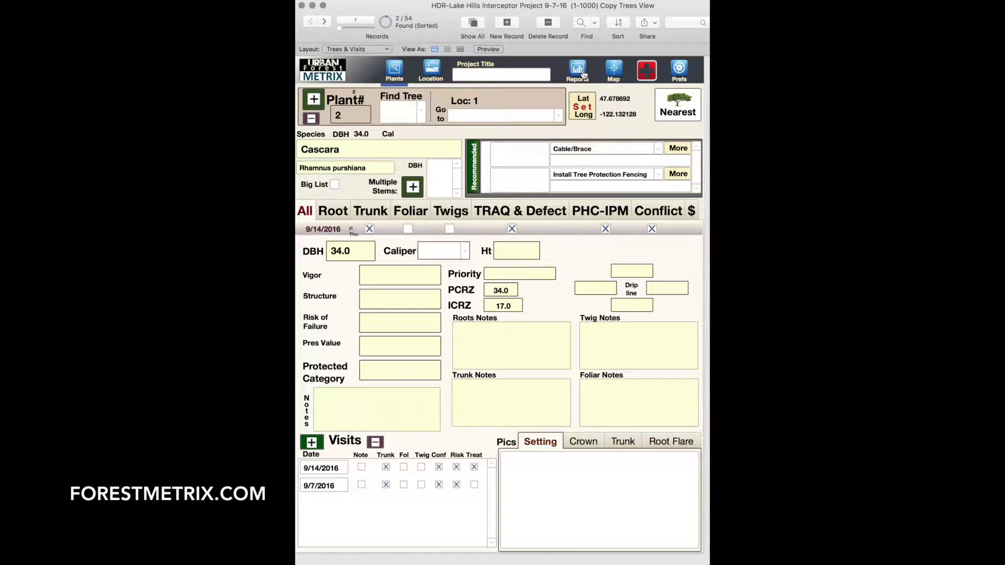
click(582, 74)
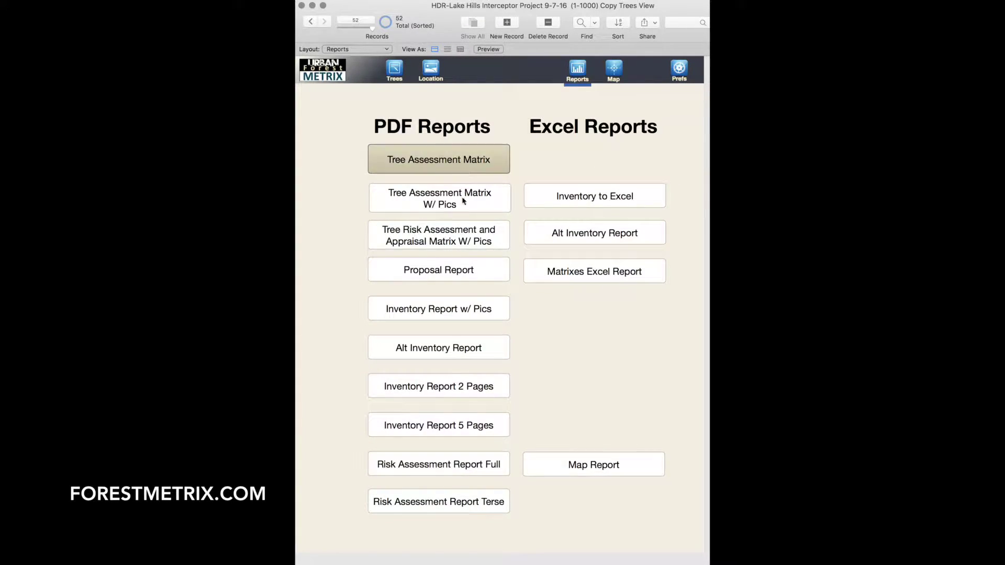
- Produce the Tree Risk Assessment and Appraisal Matrix W/ Pics PDF with tree photos
click(425, 238)
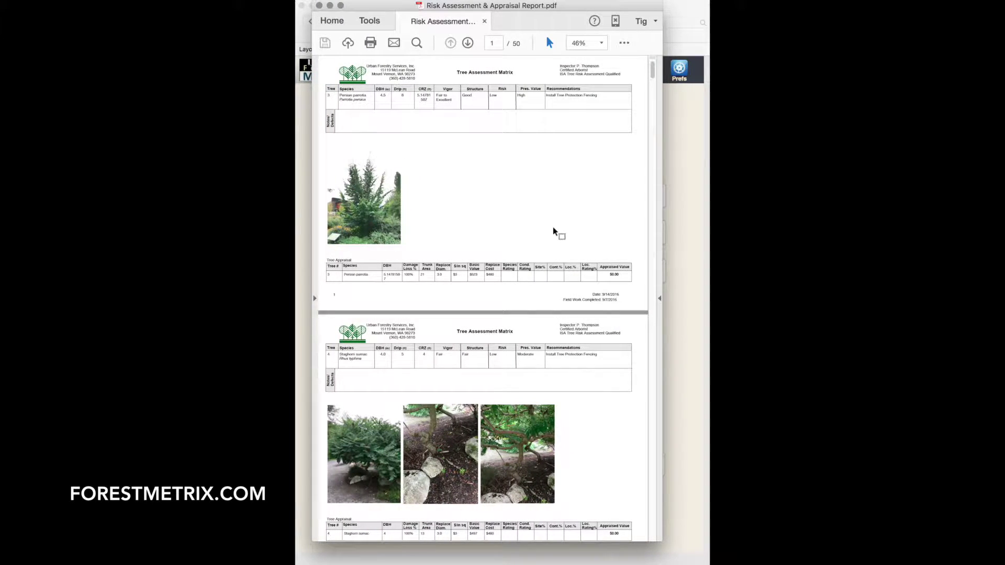
- Scroll through the Risk Assessment & Appraisal Report pages, then close Acrobat Reader
scroll(555, 230, down, 5)
scroll(554, 231, down, 10)
scroll(555, 230, down, 10)
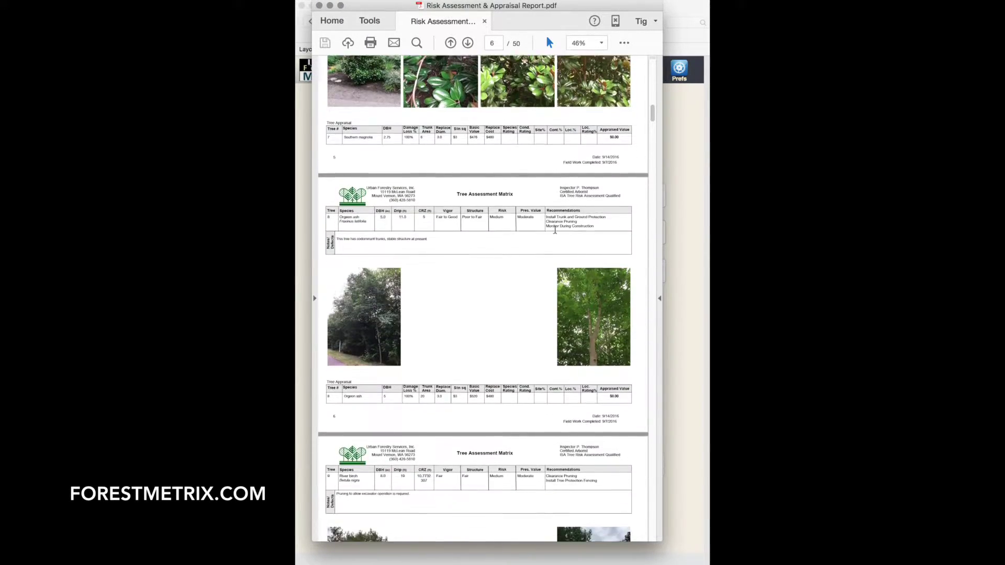
scroll(555, 230, down, 5)
scroll(555, 230, down, 5)
scroll(555, 230, down, 5)
scroll(554, 230, down, 5)
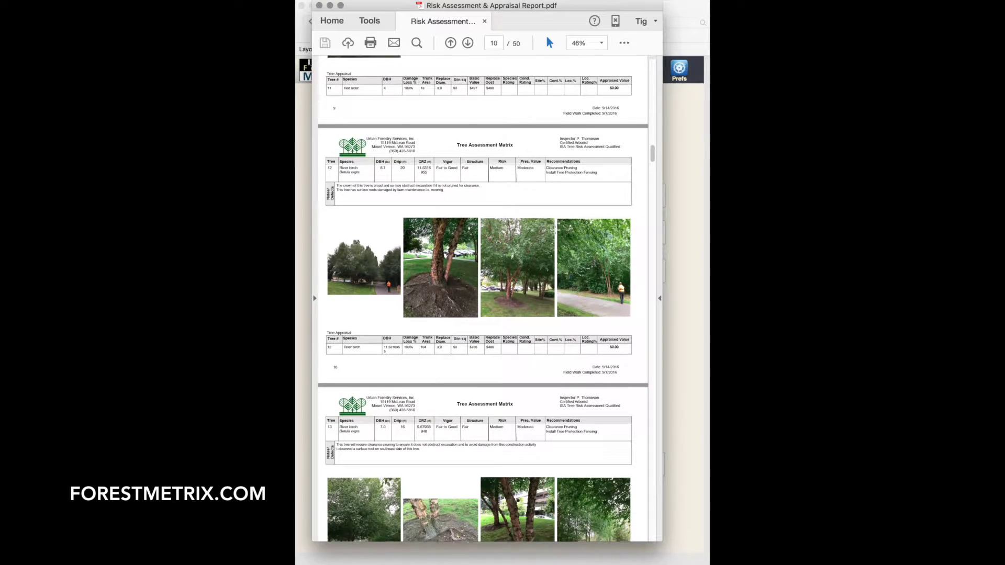
scroll(554, 231, down, 1)
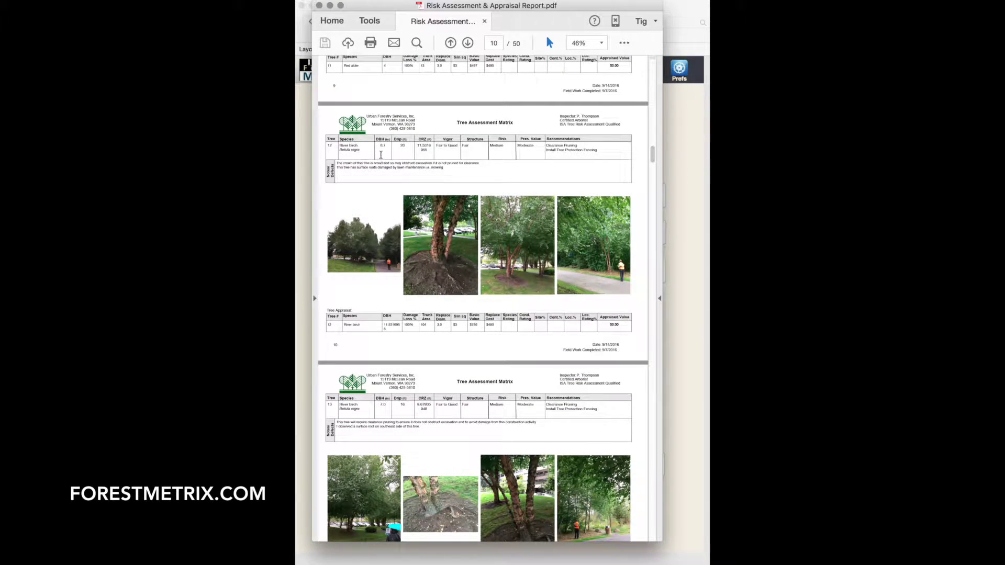
scroll(599, 165, up, 5)
scroll(600, 165, up, 5)
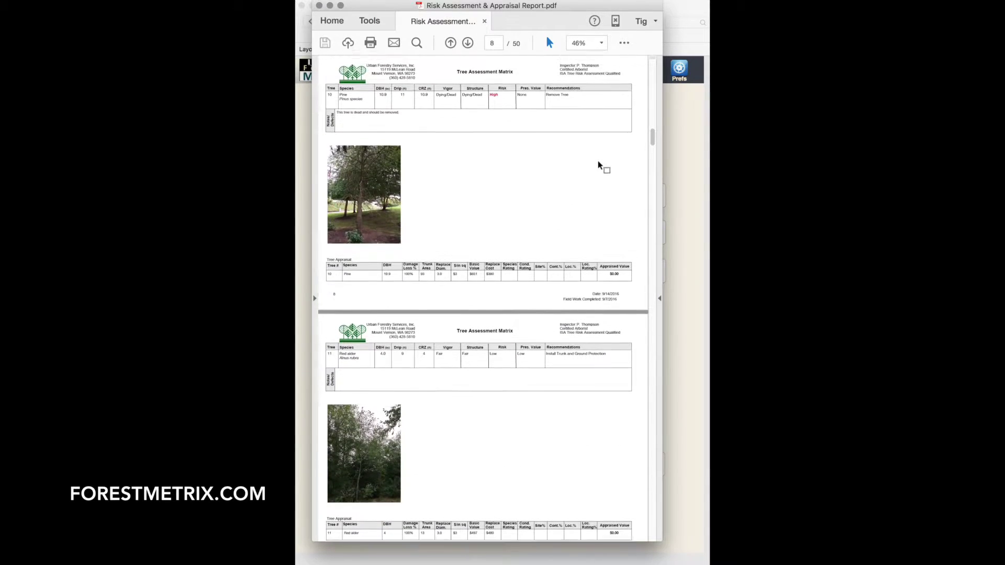
scroll(599, 165, up, 3)
scroll(599, 166, up, 3)
scroll(597, 166, up, 2)
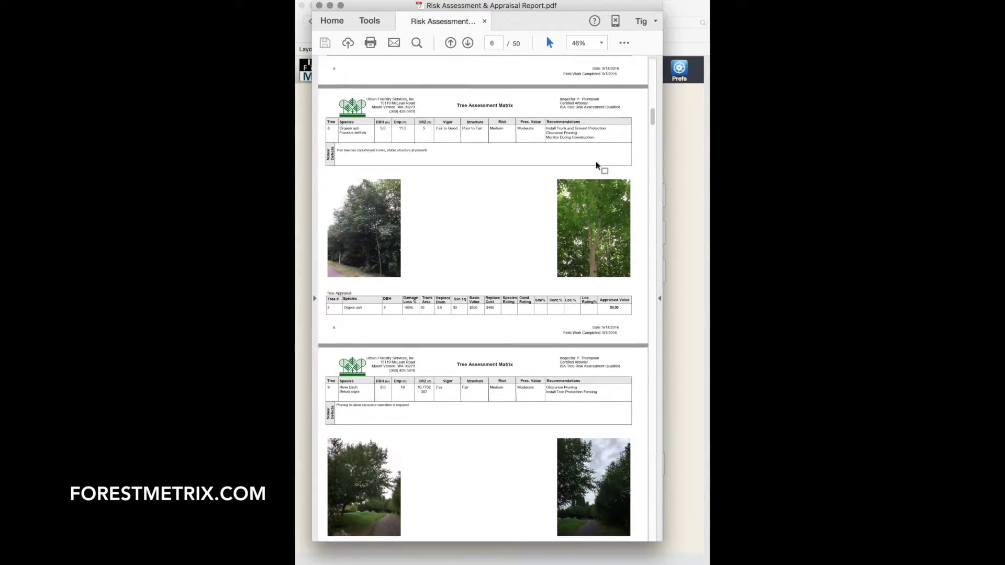
scroll(597, 166, up, 3)
scroll(597, 166, up, 2)
scroll(595, 164, up, 3)
scroll(595, 164, up, 3)
scroll(596, 164, down, 2)
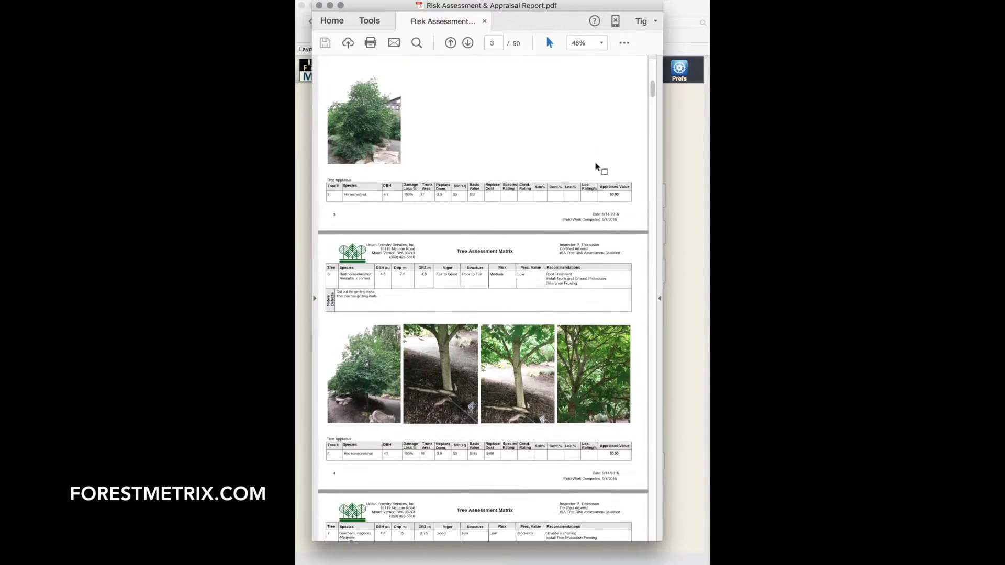
scroll(595, 164, down, 4)
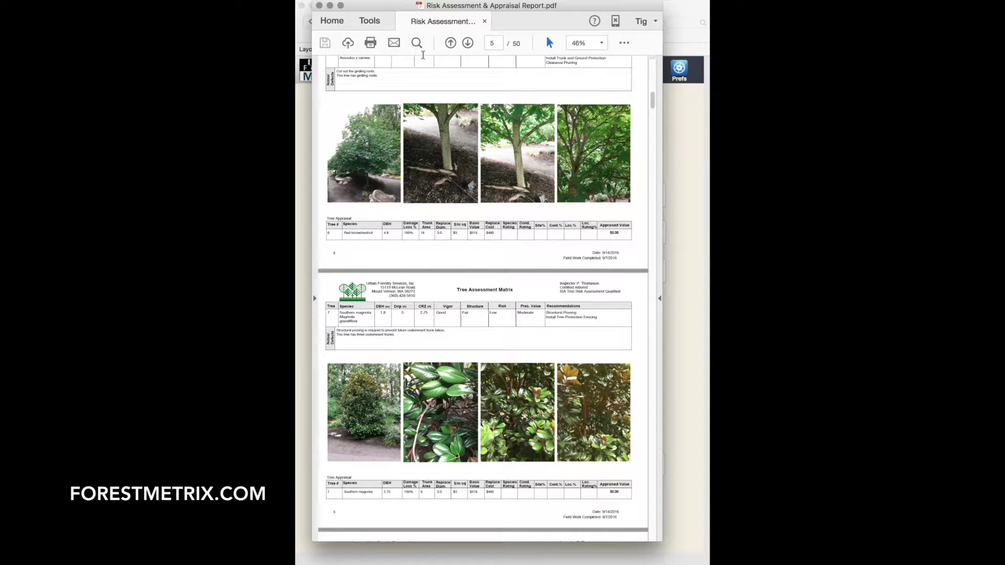
click(318, 6)
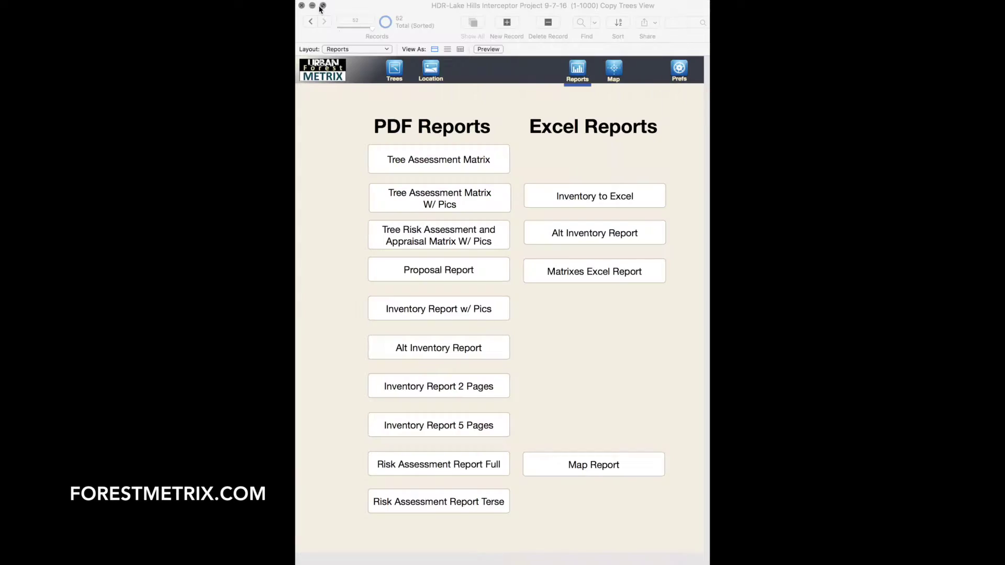
- Add a Structural Pruning recommended task row to the Cascara's tree record
click(399, 75)
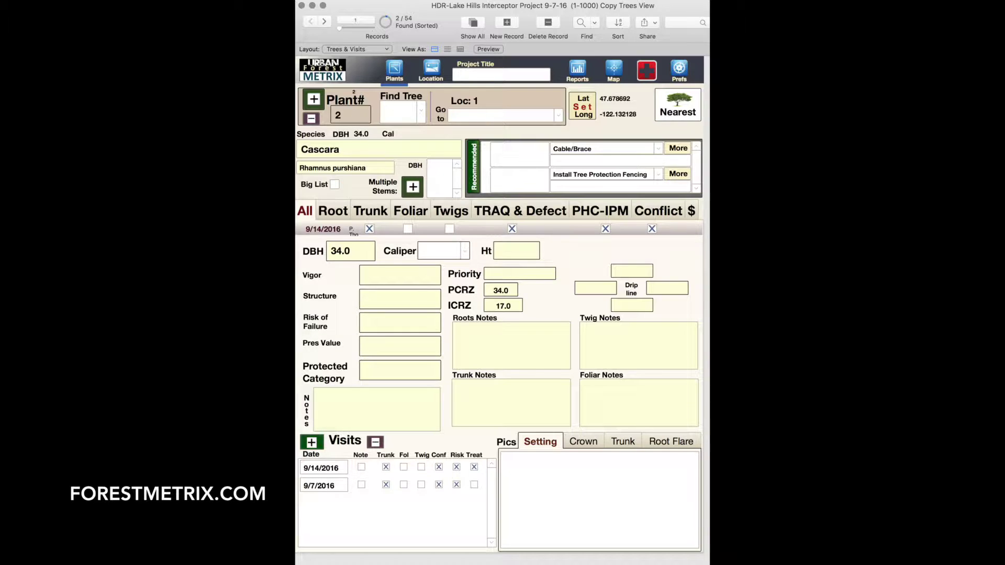
click(474, 166)
click(658, 149)
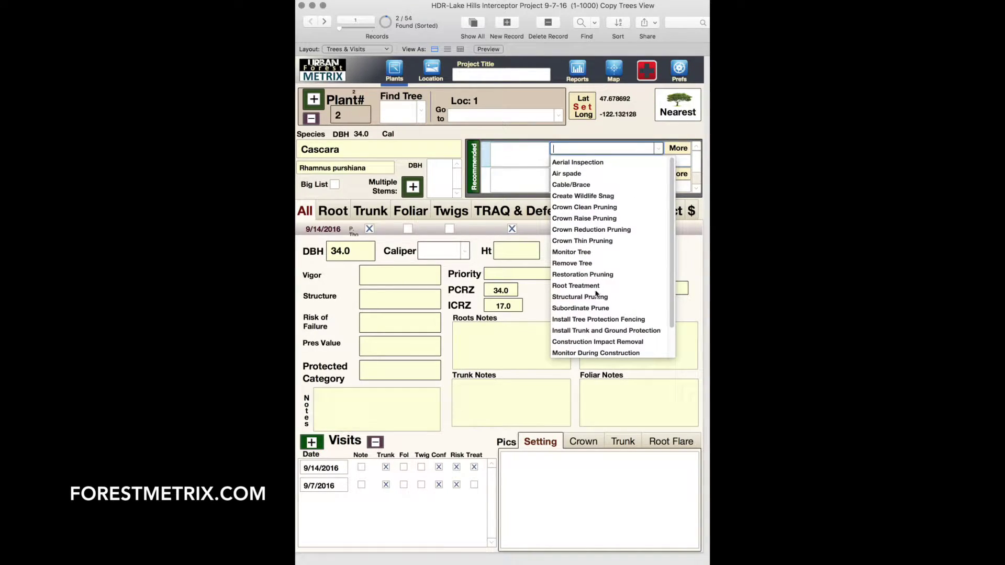
click(594, 293)
- Give the Structural Pruning task the client comment 'kdsjdslkjslkjsdlfgkj'
click(678, 148)
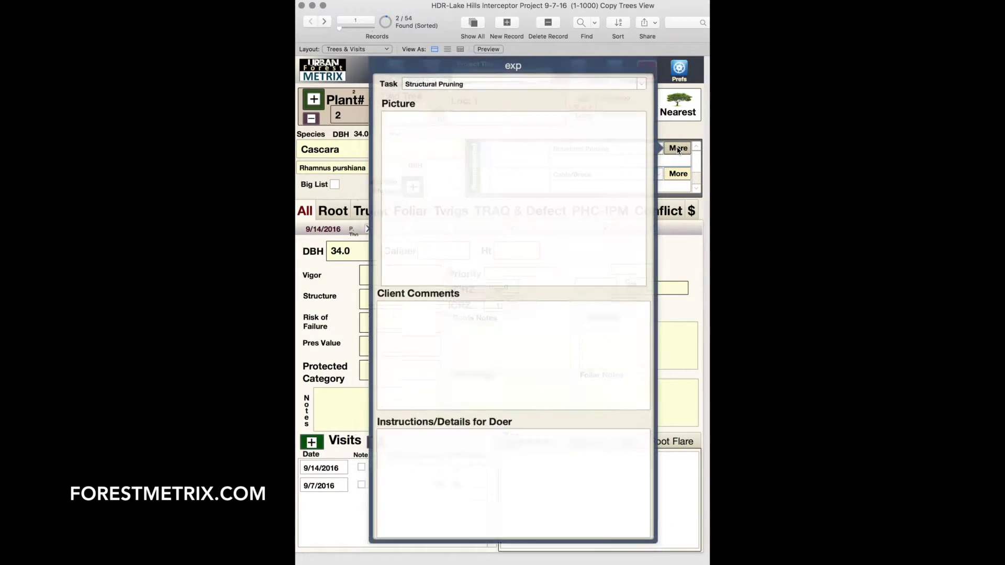
click(503, 369)
text(kdsj)
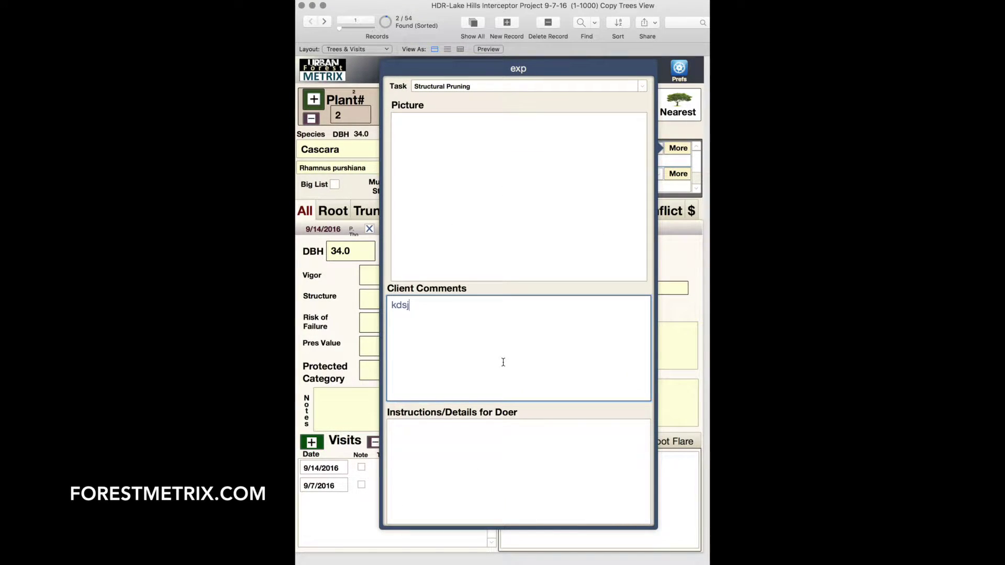
text(dslkjslkjsdlfgkj)
click(657, 301)
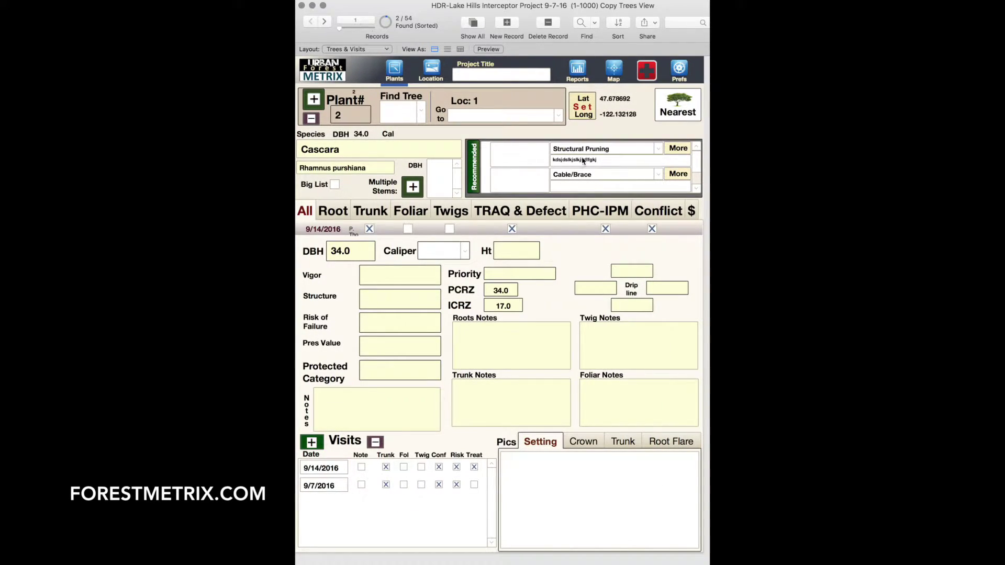
click(578, 73)
- Generate the Proposal Report, skip naming it, and return to the Cascara record
click(479, 271)
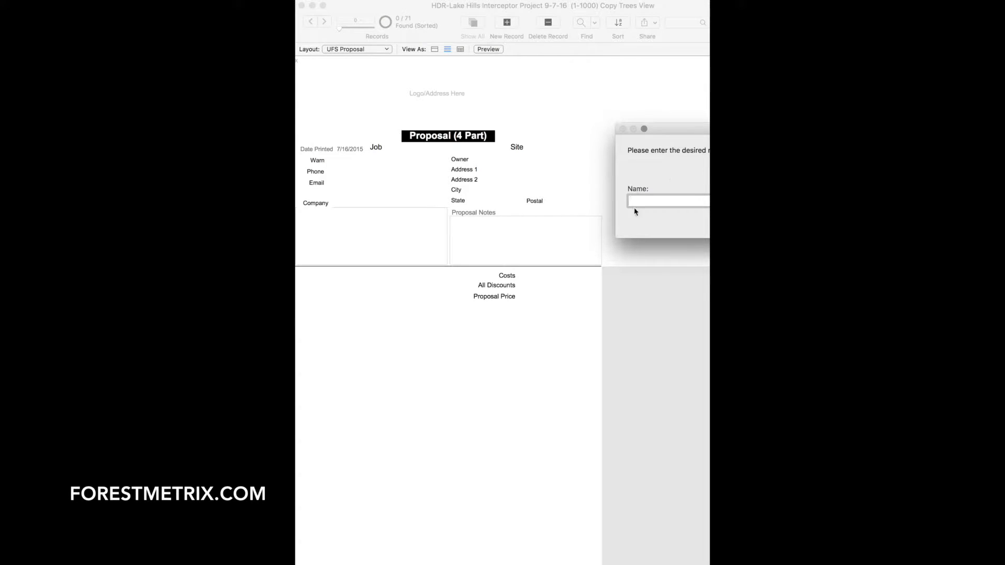
key(Escape)
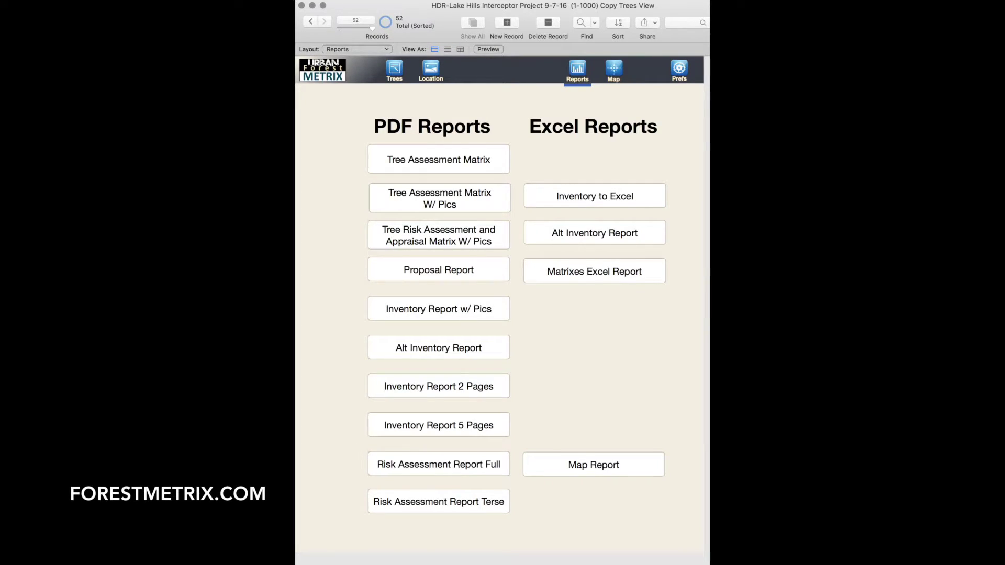
click(394, 69)
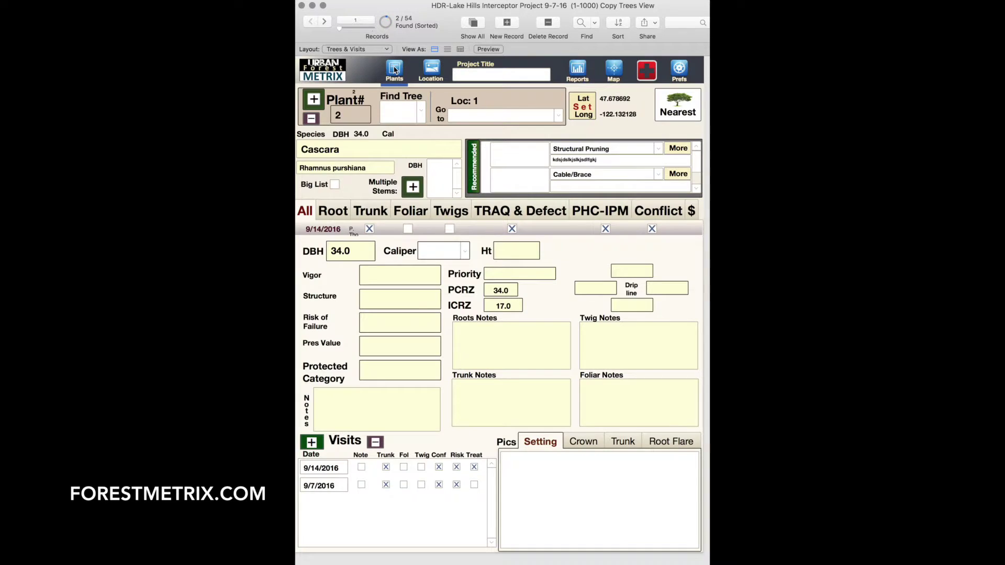